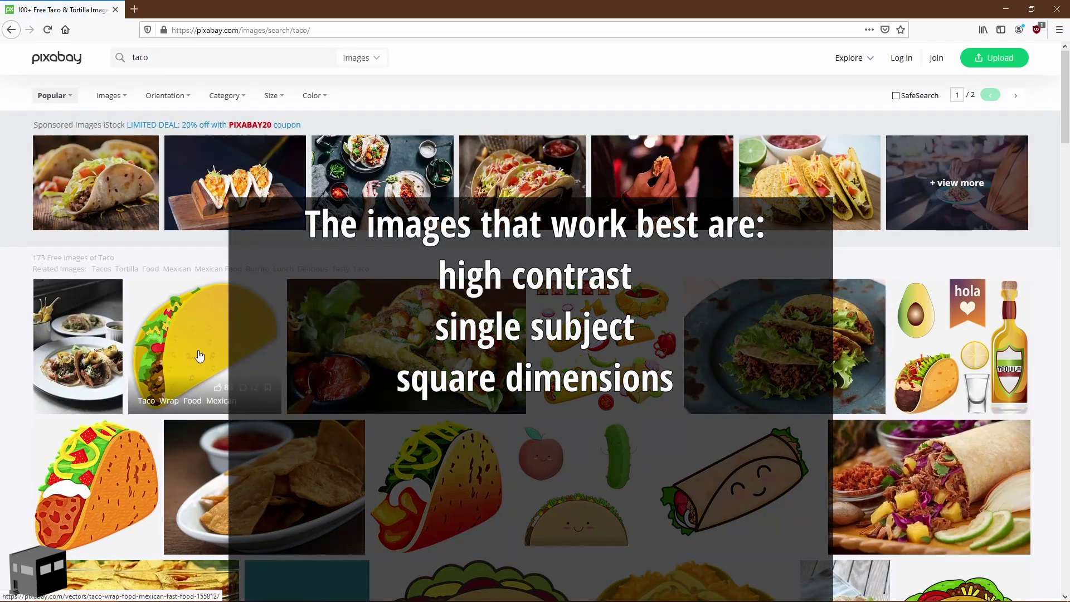
- Open the taco wrap vector on Pixabay and download its 640×562 PNG, taco-155812_640.png
click(199, 355)
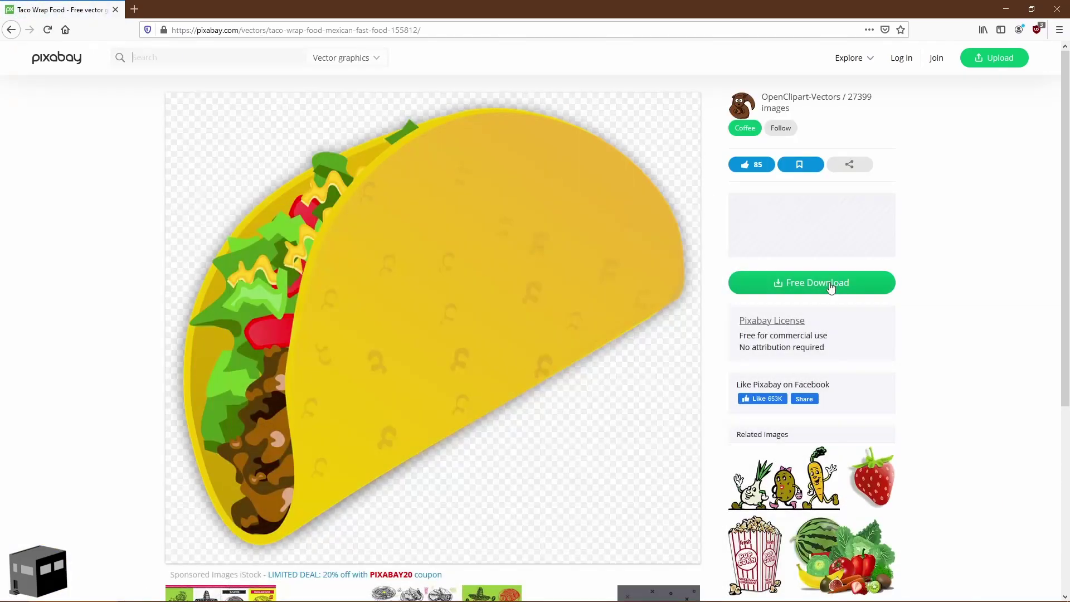
click(831, 286)
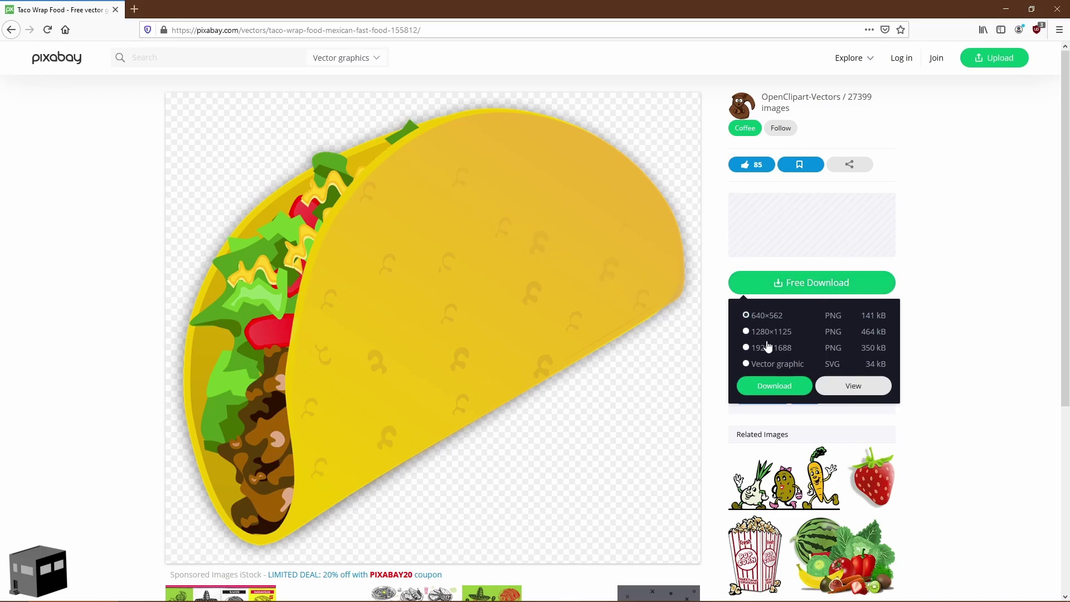
click(774, 386)
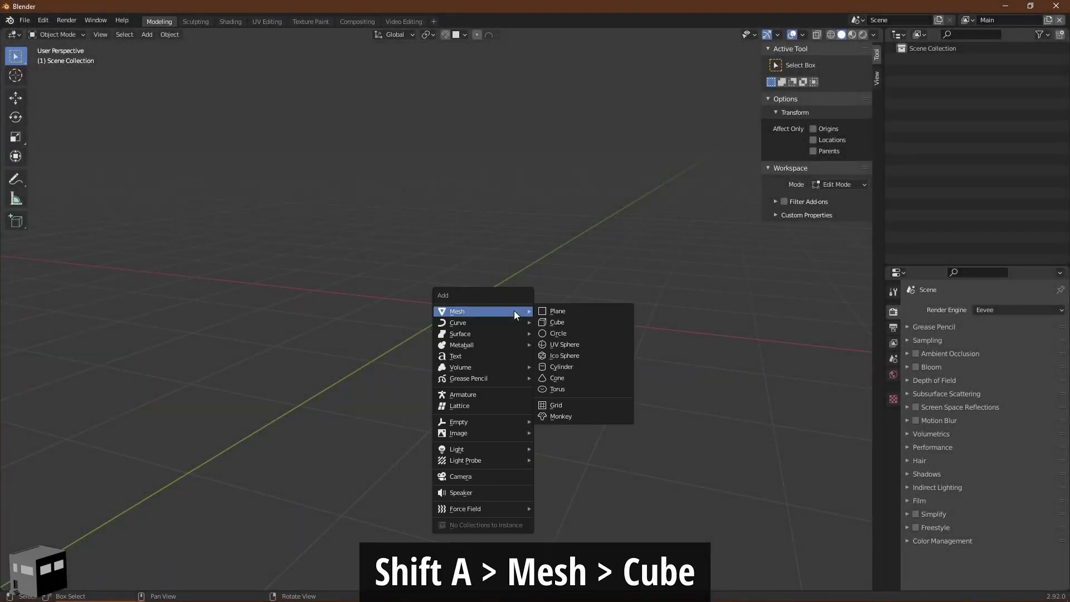
- Add a cube, then add a cylinder inside its mesh in Edit Mode
click(573, 320)
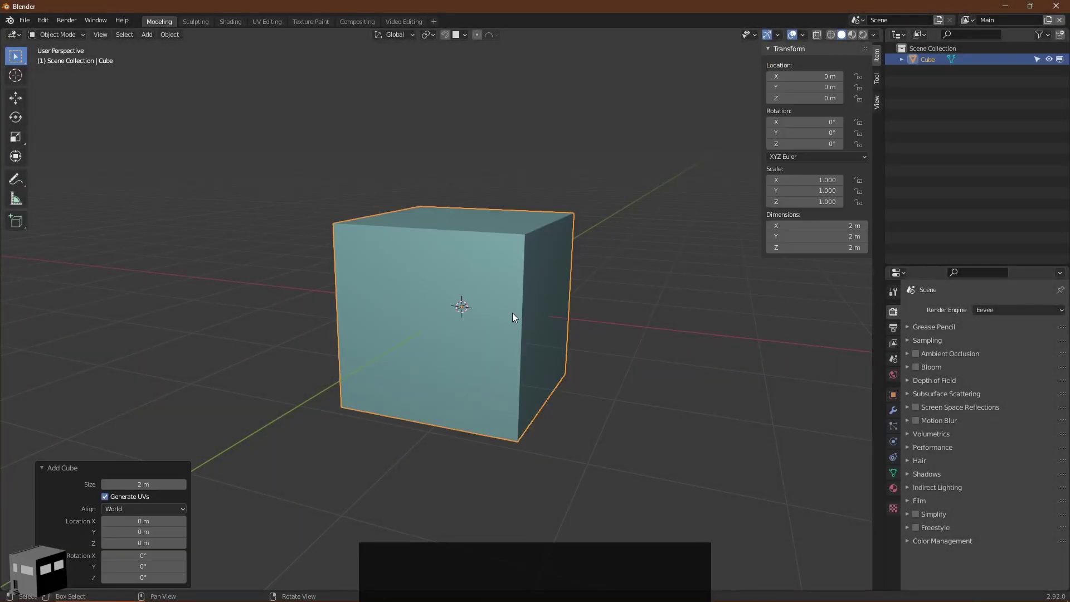
middle_drag(513, 312, 545, 310)
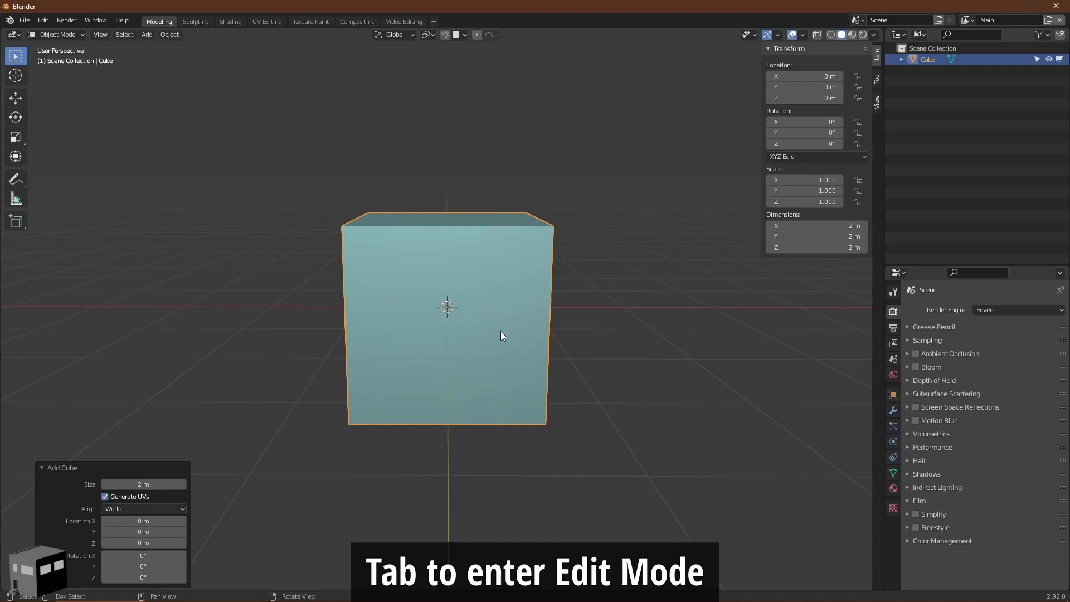
key(Tab)
key(shift+a)
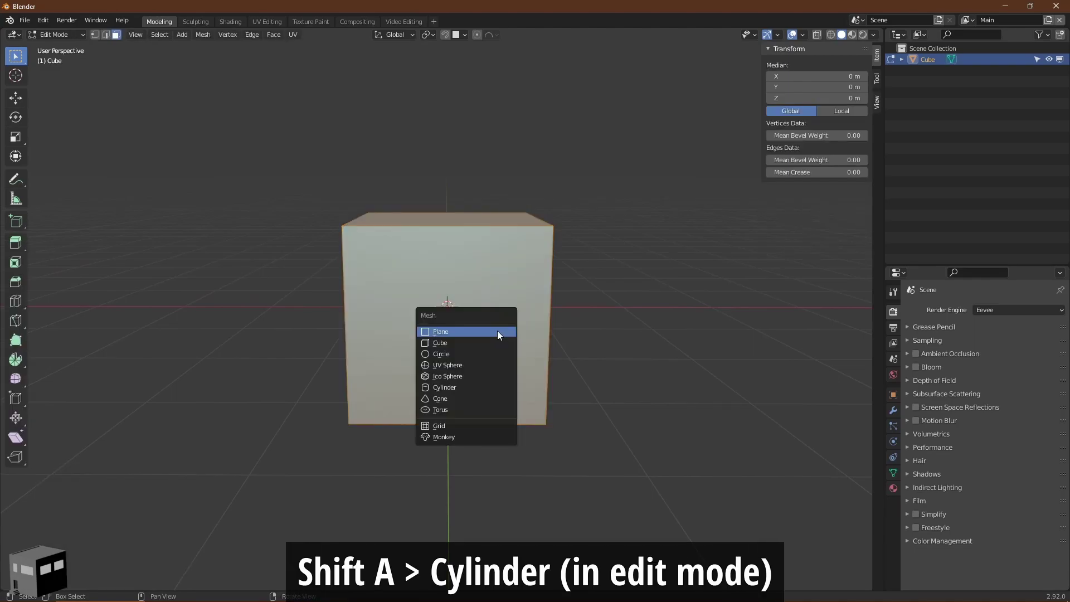
click(476, 386)
- Raise the cylinder along Z, scale it to 0.697, and union it with the cube
key(g)
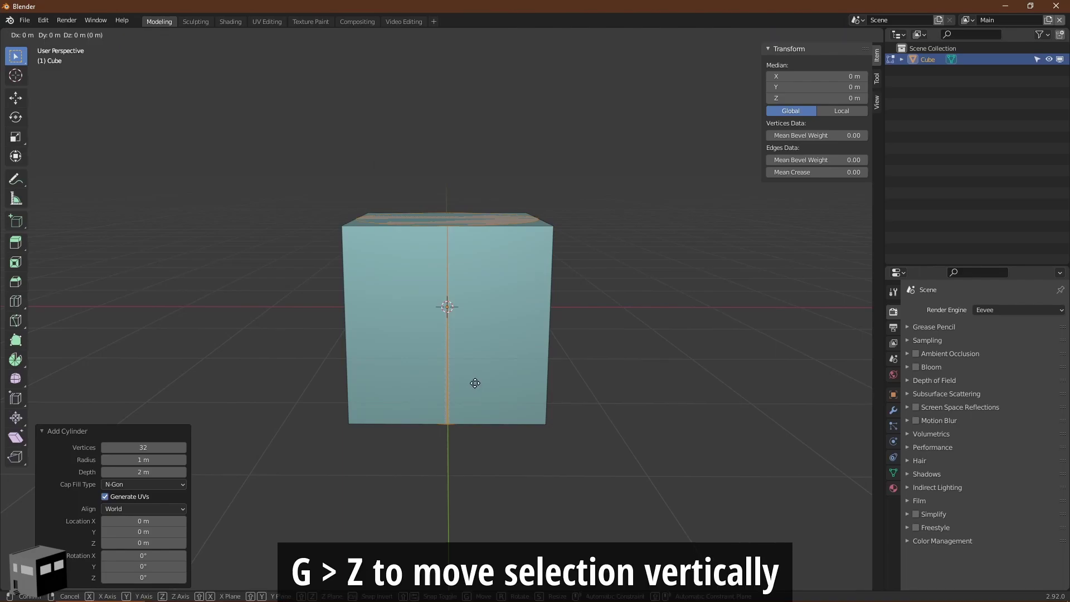
key(z)
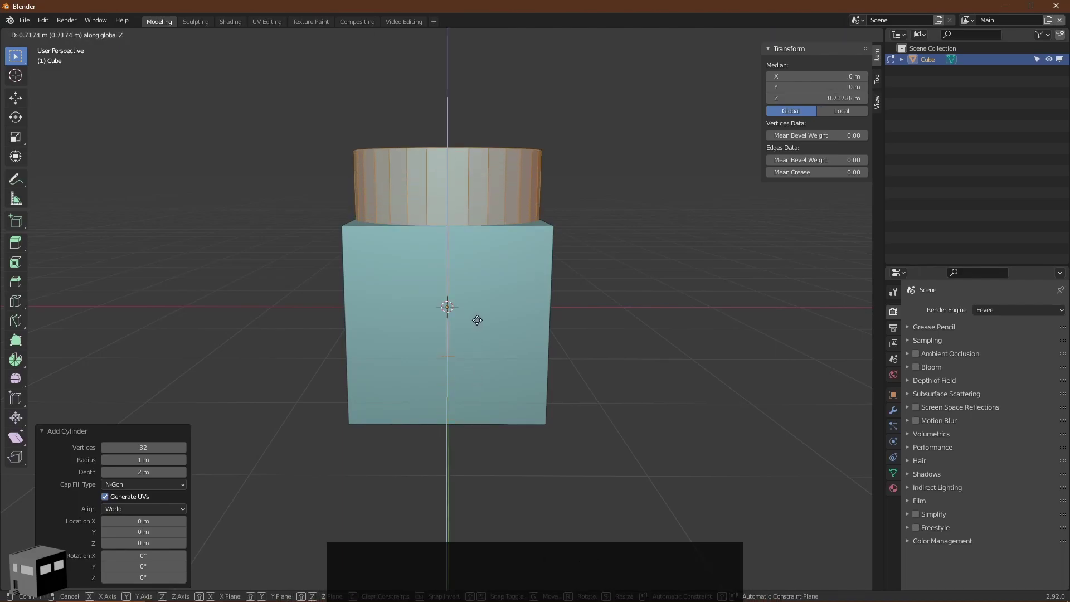
click(477, 320)
key(s)
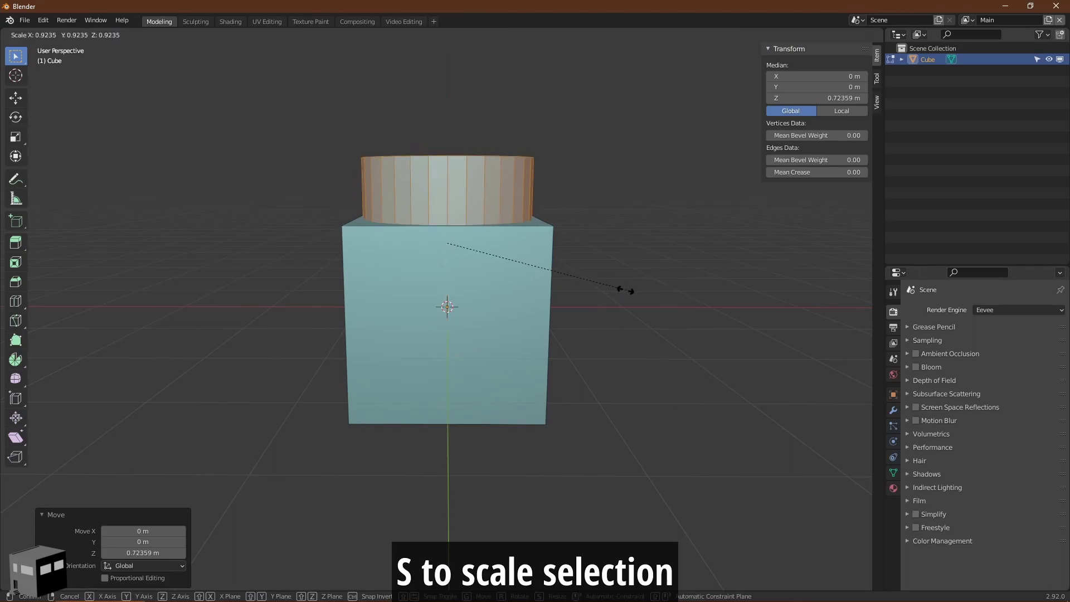
click(577, 294)
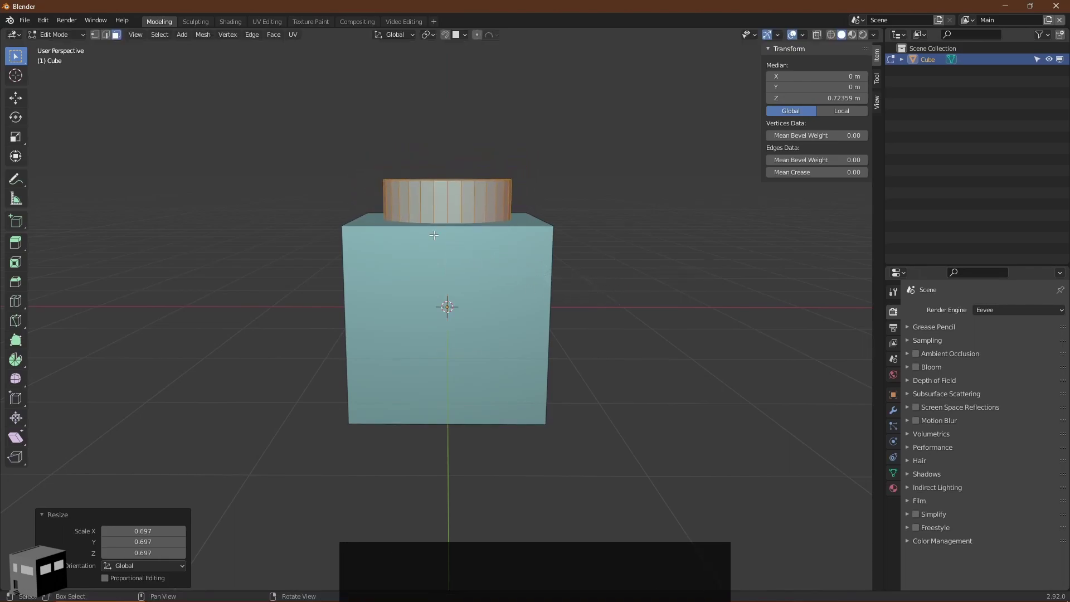
click(271, 35)
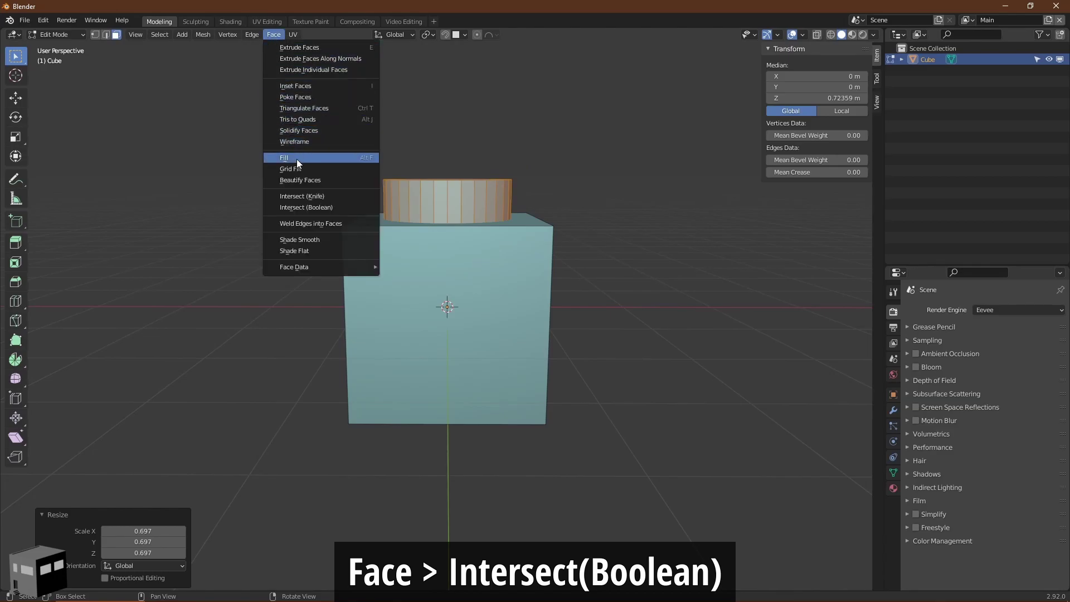
click(303, 208)
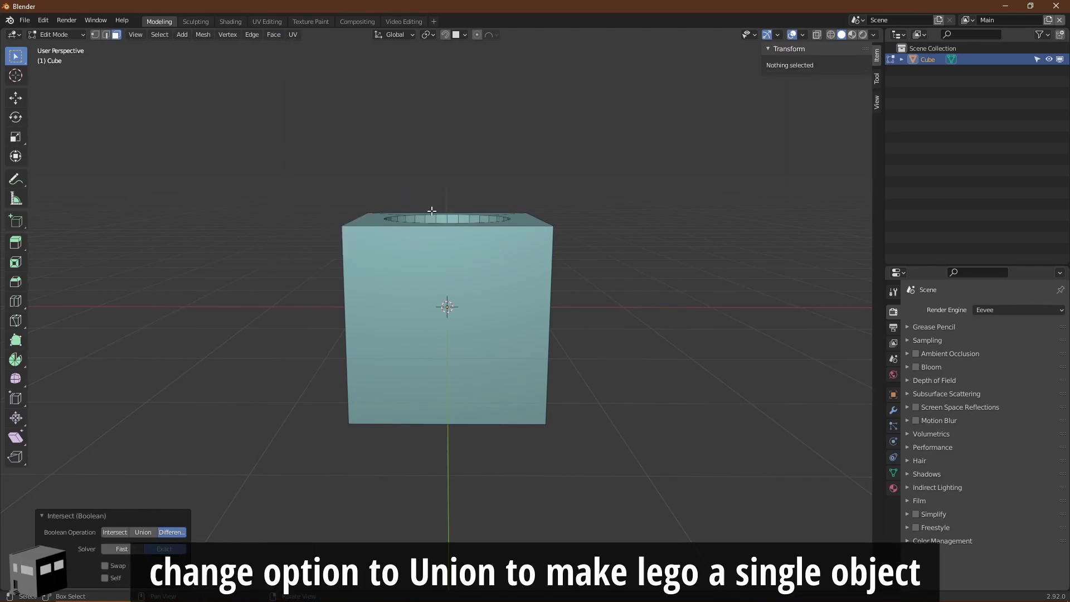
click(146, 534)
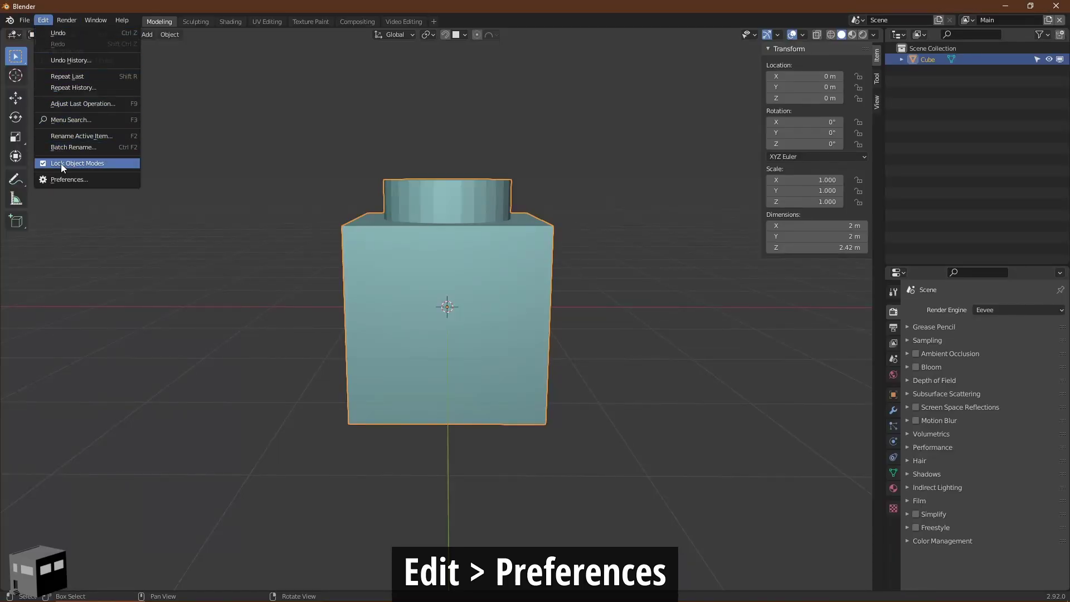
- Open the Add-ons preferences and filter the list for 'image' to find Import Images as Planes
click(63, 180)
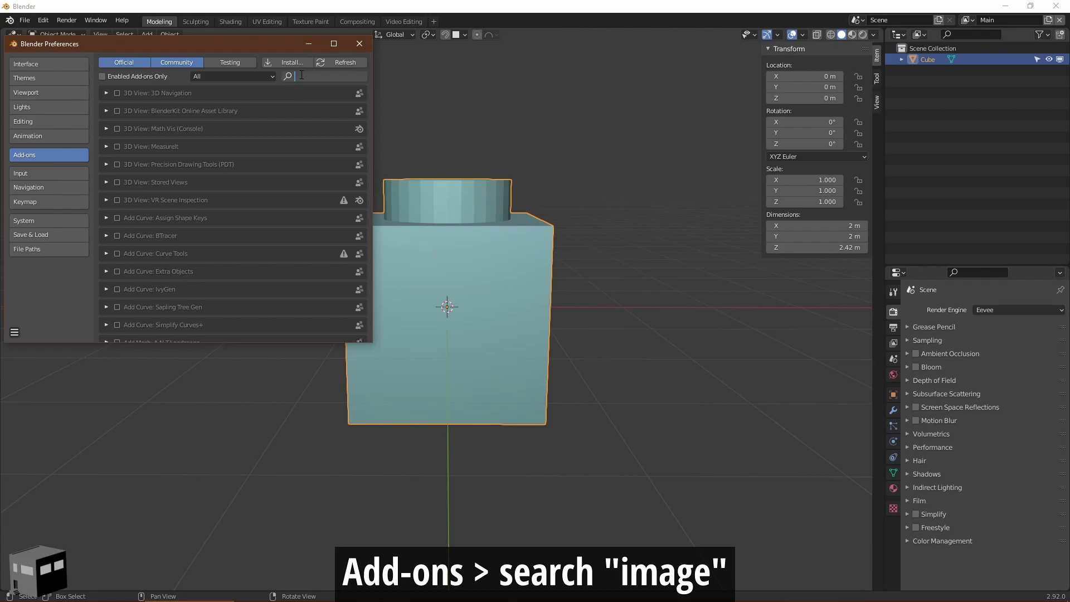
text(image)
key(Return)
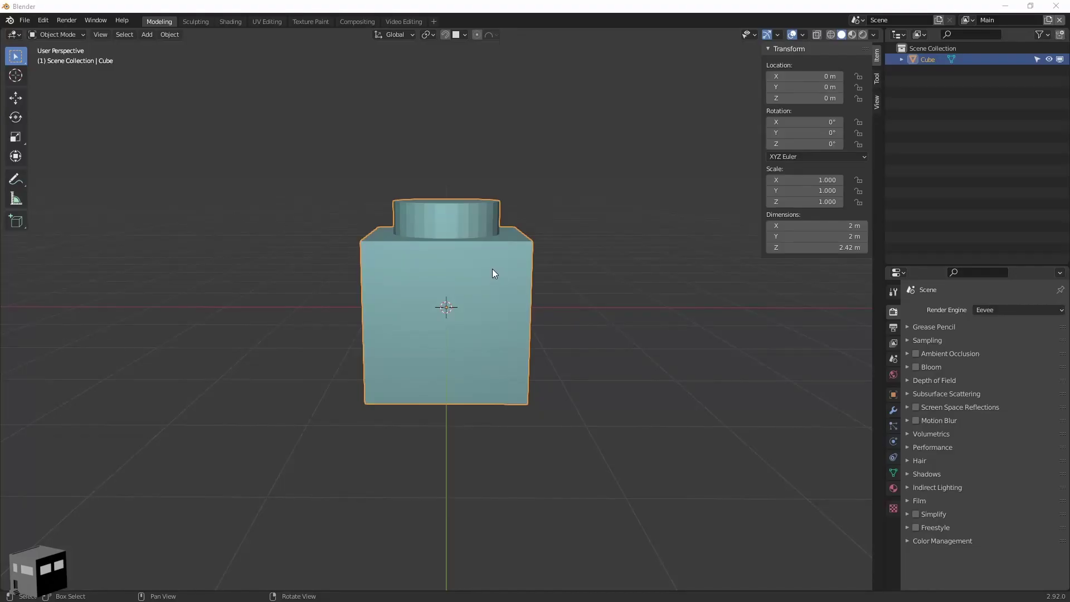
- Move the Lego brick along X to 4.8291 m
key(g)
key(x)
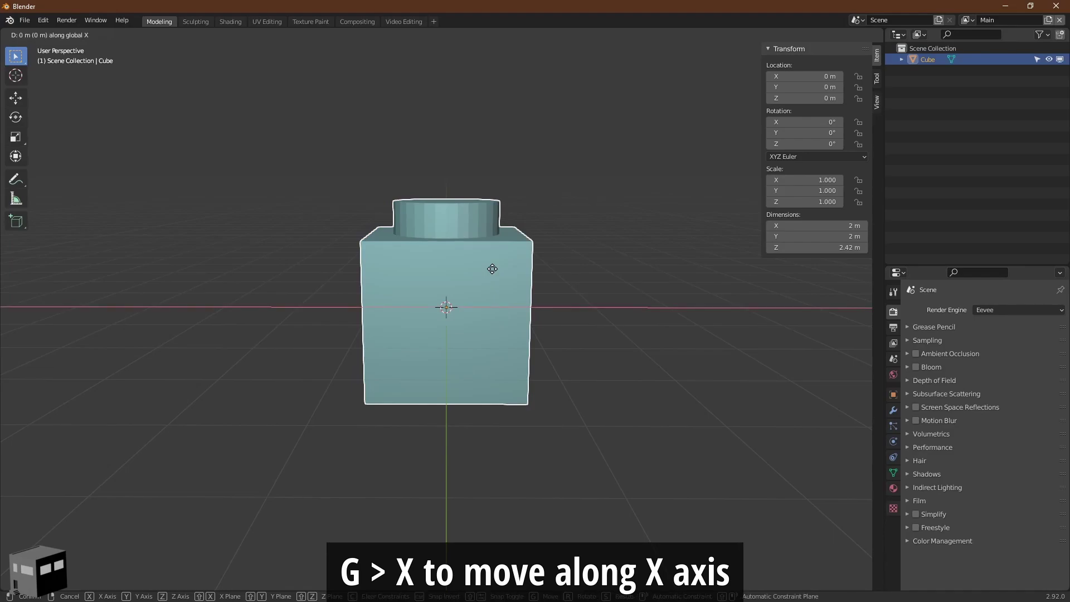
click(852, 305)
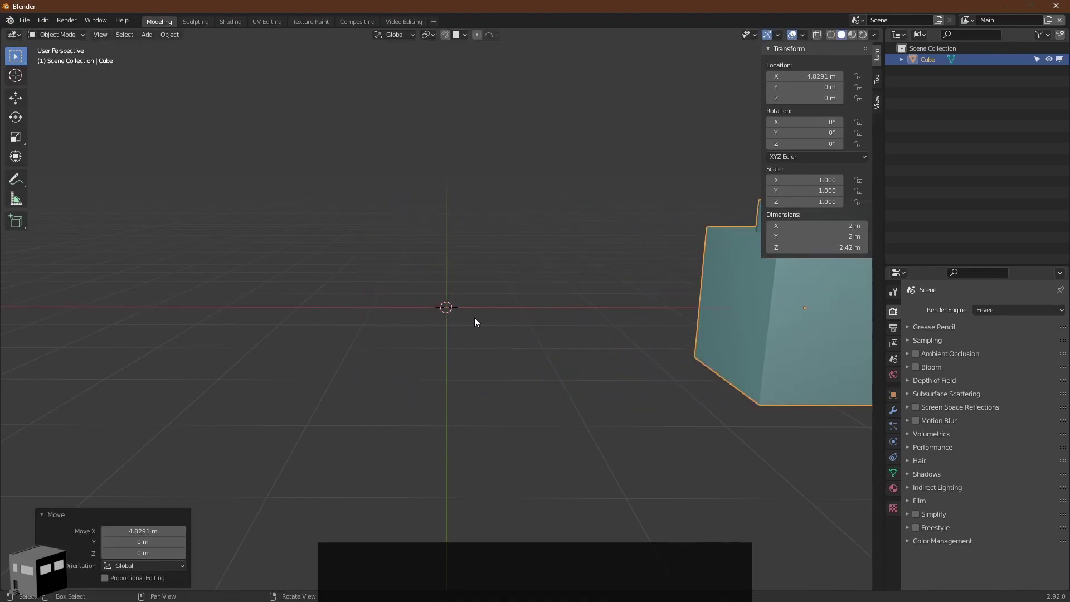
- Import taco-155812_640.png from the Desktop as an image plane
key(shift+a)
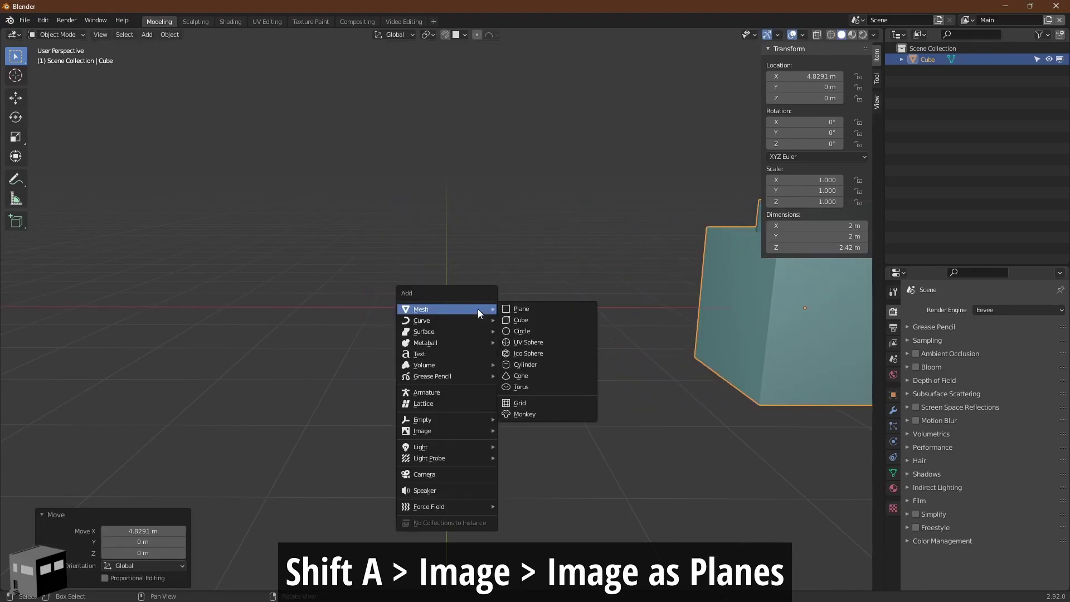
mouse_move(454, 431)
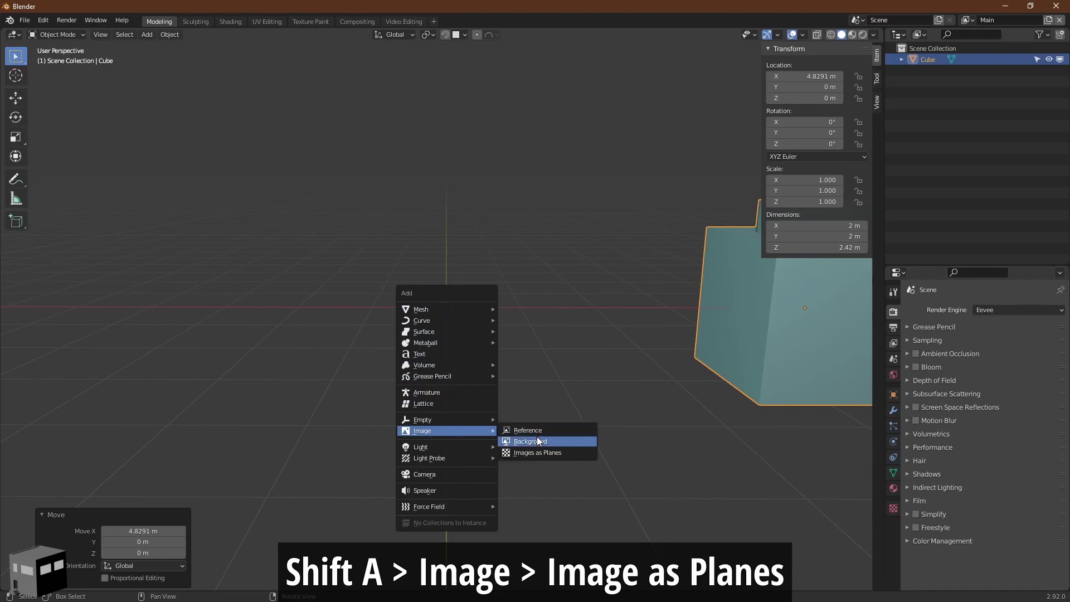
click(537, 452)
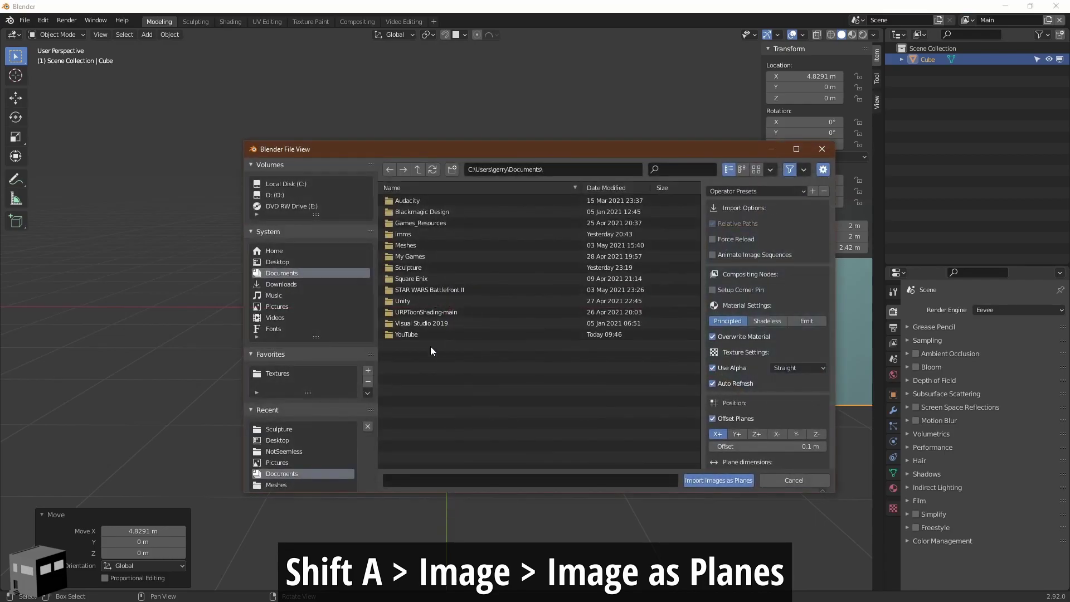
click(279, 262)
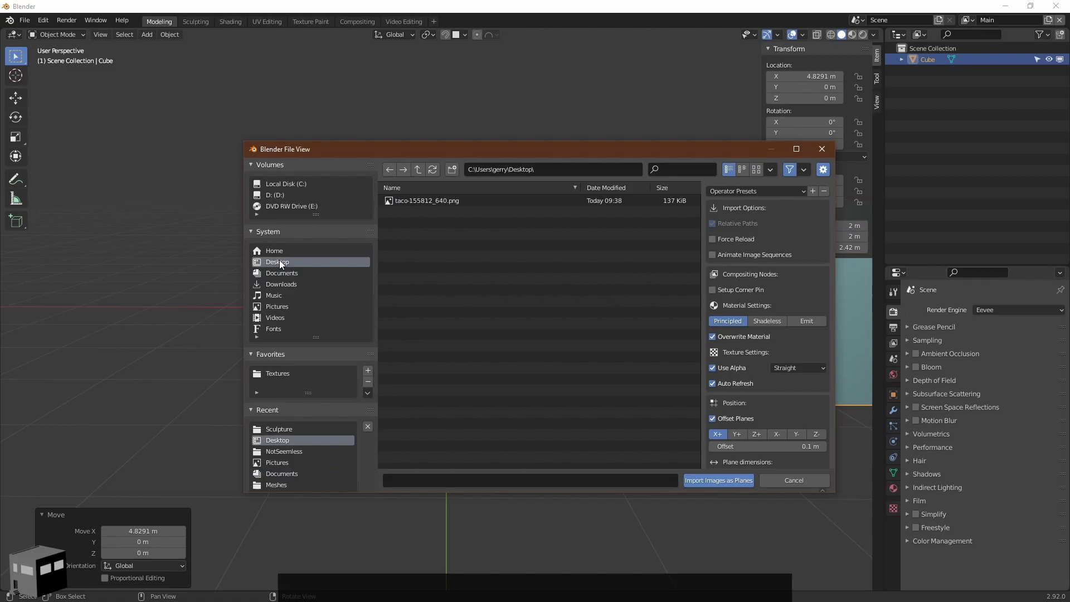
click(444, 202)
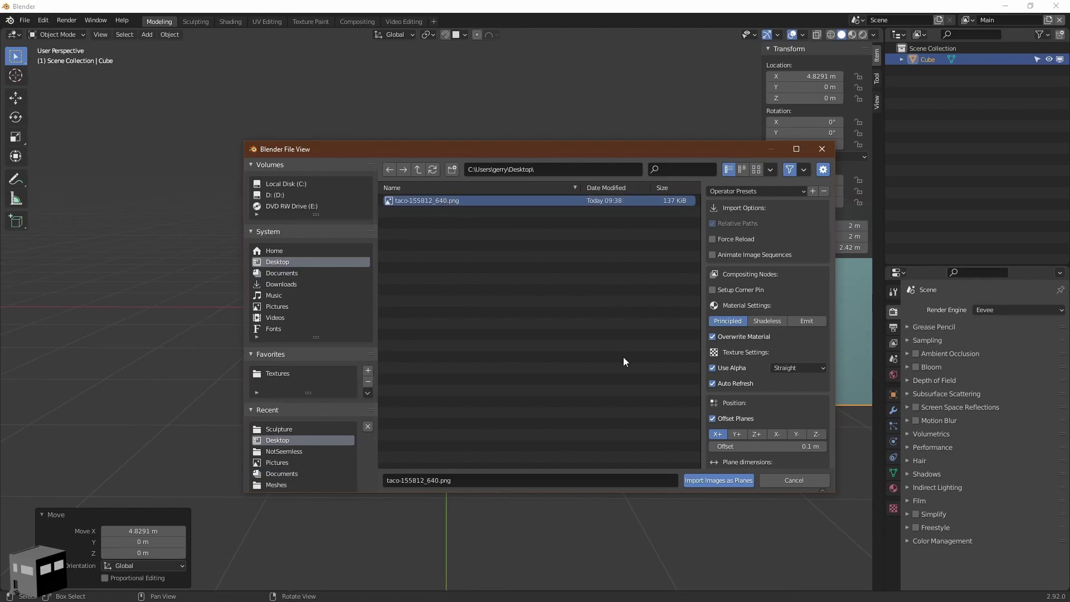
click(700, 481)
middle_drag(699, 479, 669, 223)
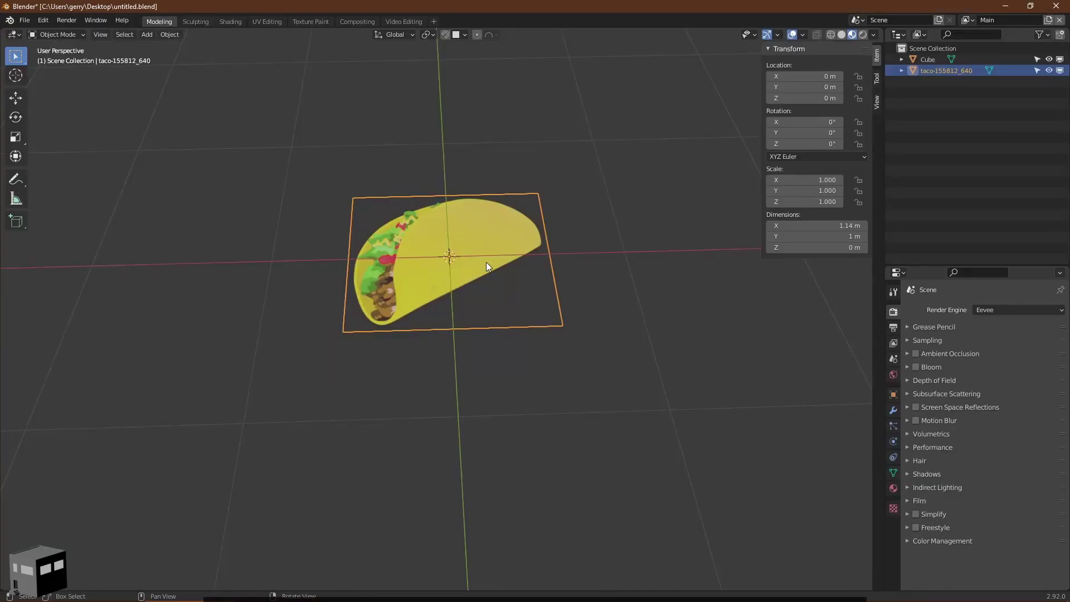
- In top view, cut a vertical and a horizontal edge loop through the taco plane's centre
key(Tab)
middle_drag(486, 243, 484, 303)
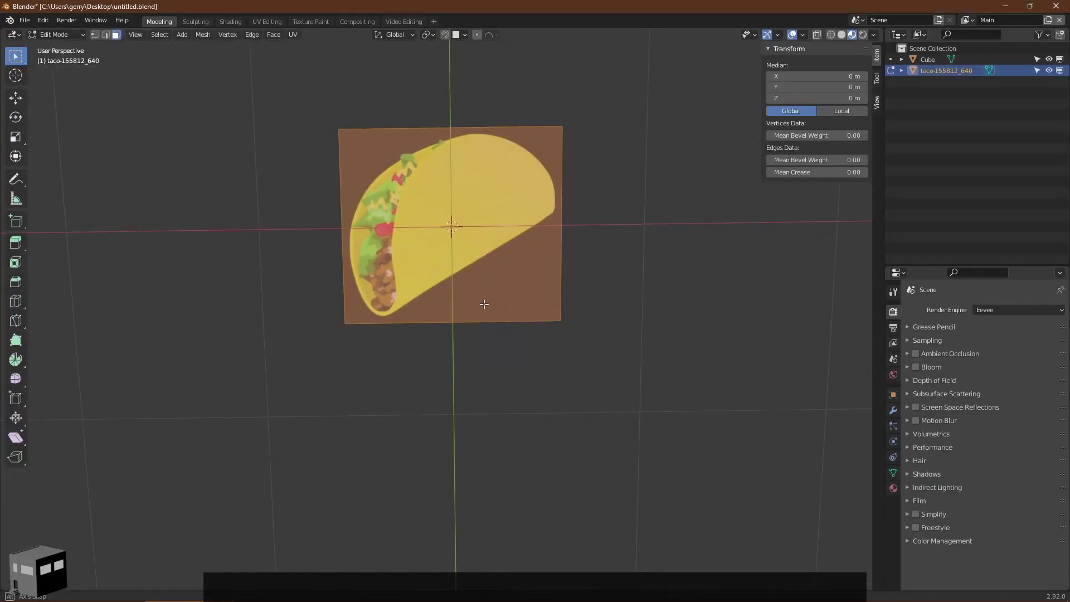
click(802, 34)
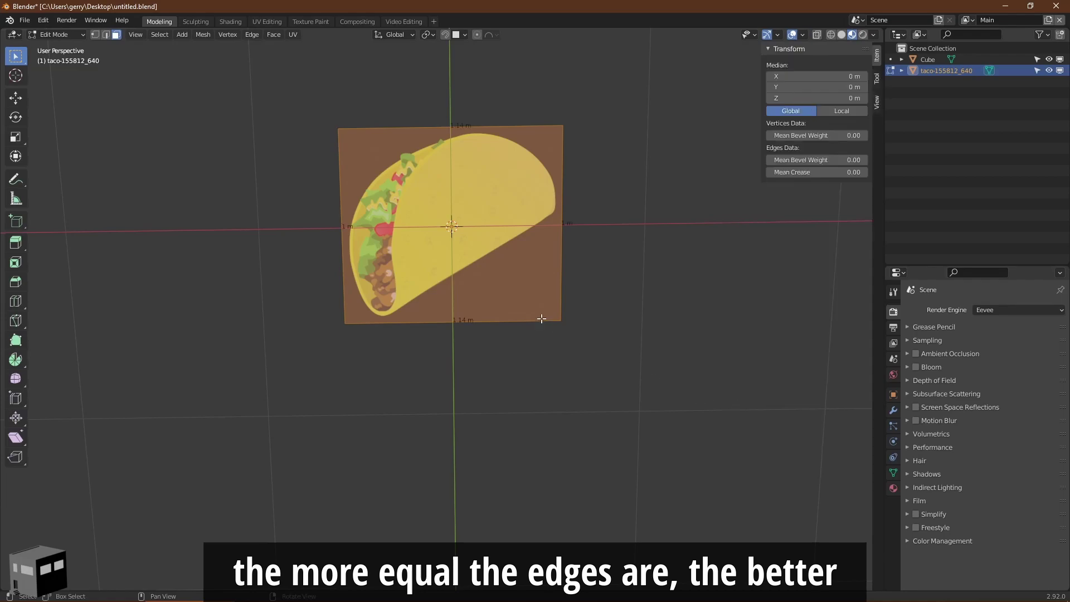
mouse_move(540, 315)
middle_down()
mouse_move(513, 332)
mouse_move(536, 325)
middle_up()
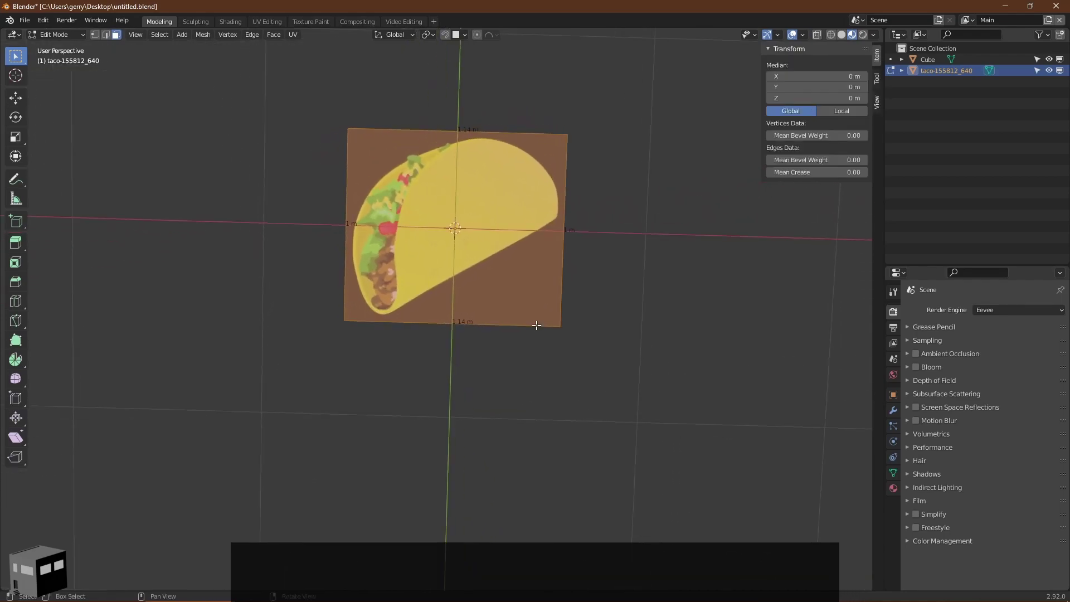
key(KP_7)
scroll(452, 195, up, 1)
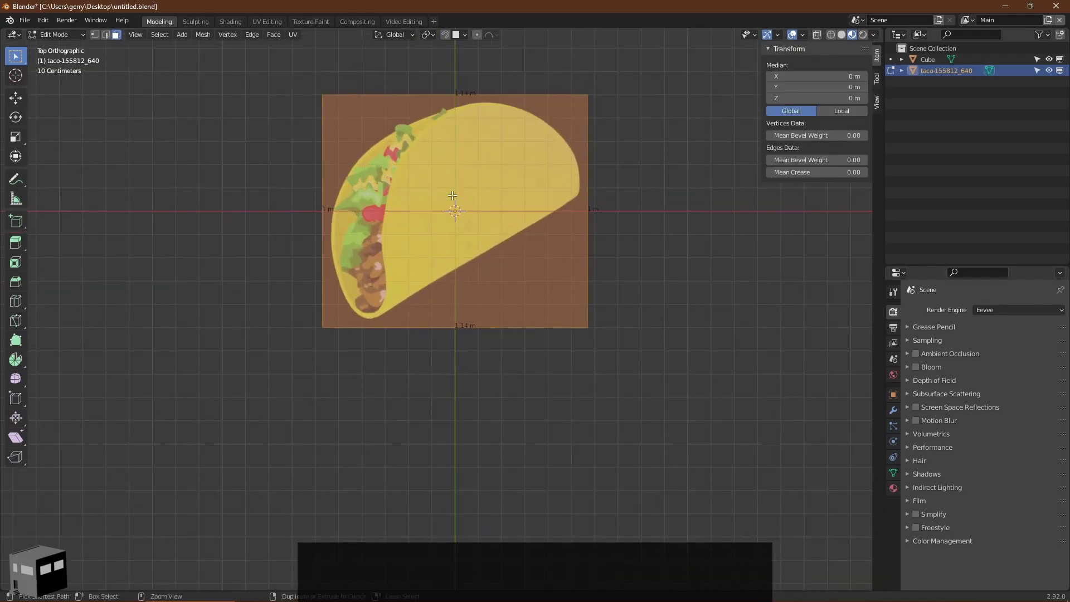
key(ctrl+r)
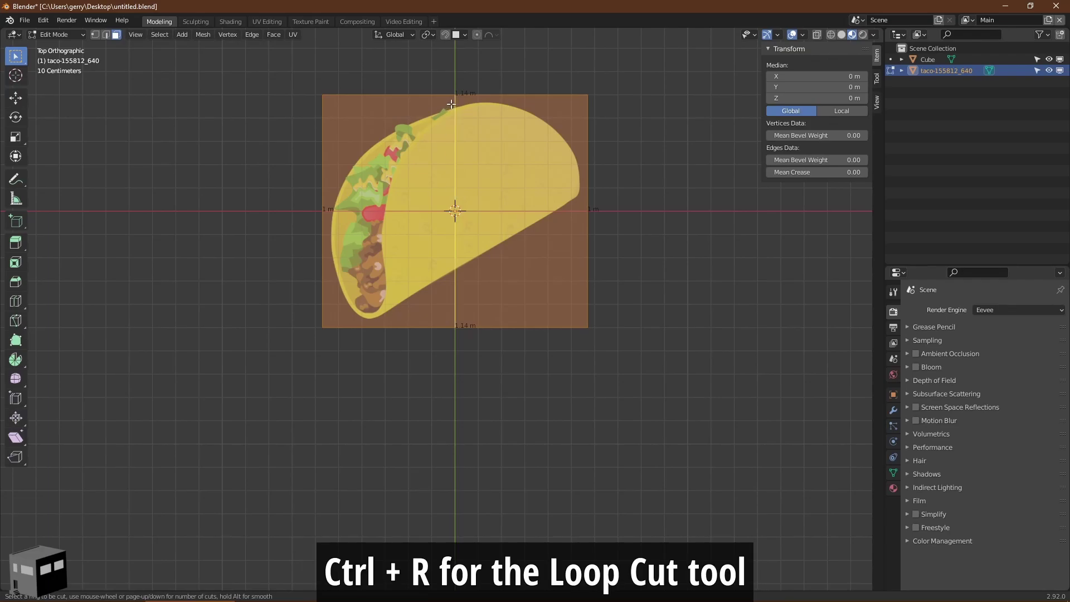
click(450, 104)
right_click(451, 104)
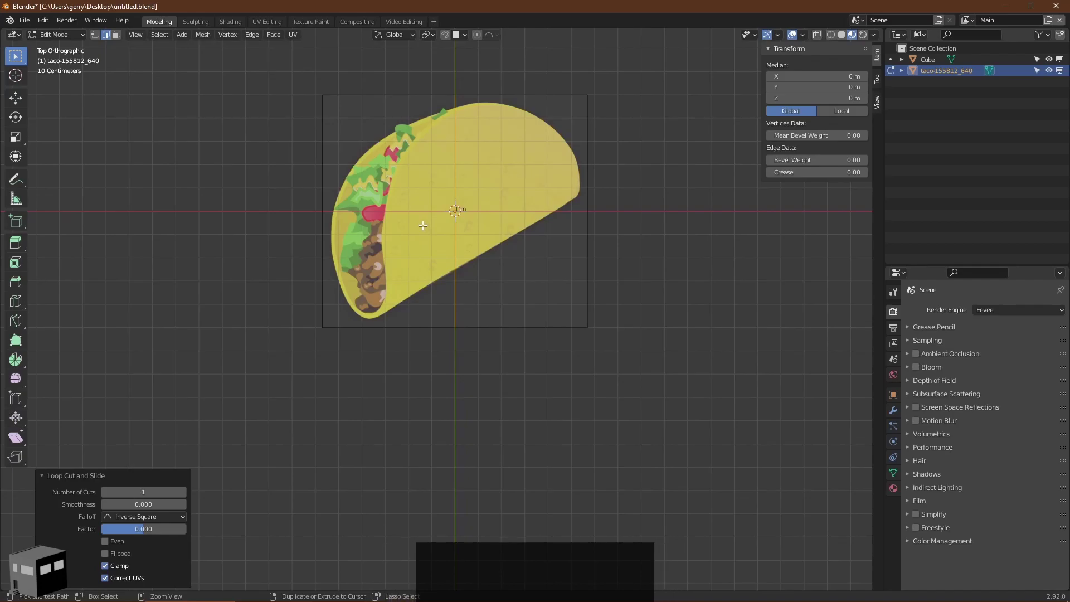
key(ctrl+r)
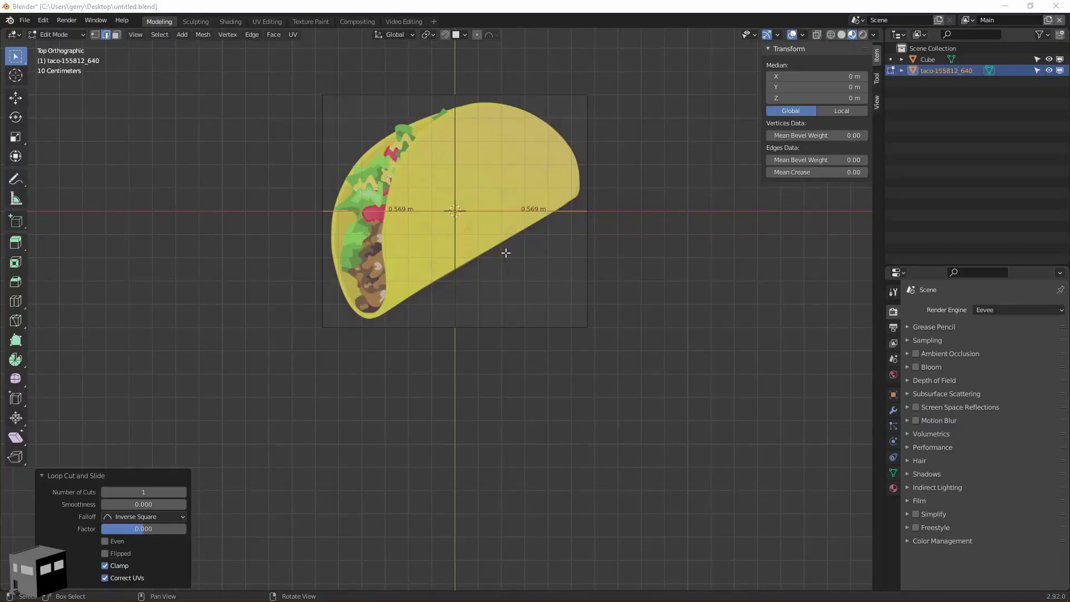
click(507, 180)
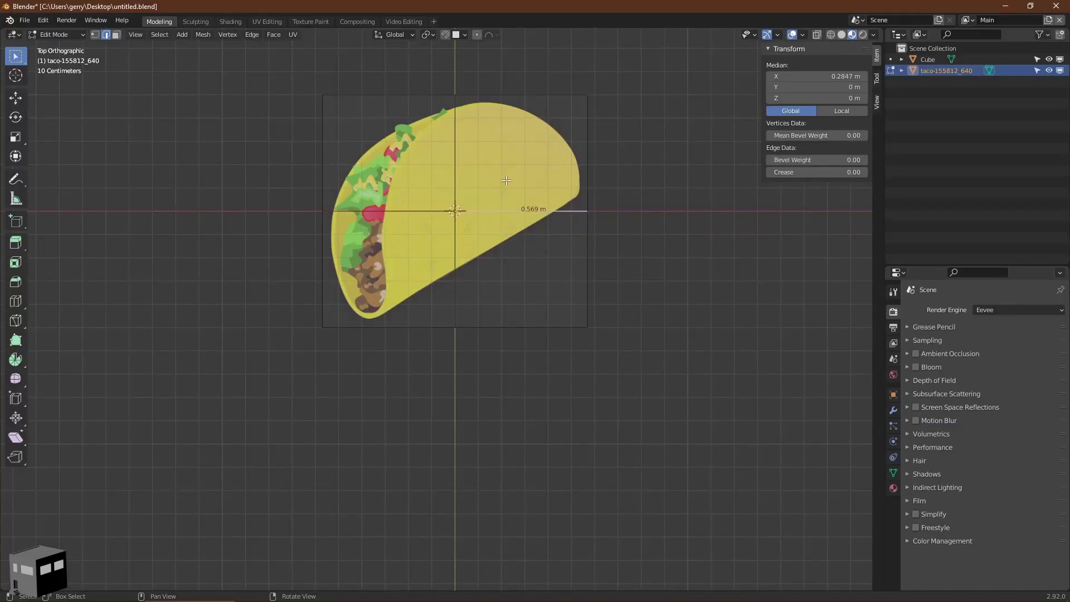
- Select all four quadrant faces and subdivide them twice into an 8×8 grid
key(3)
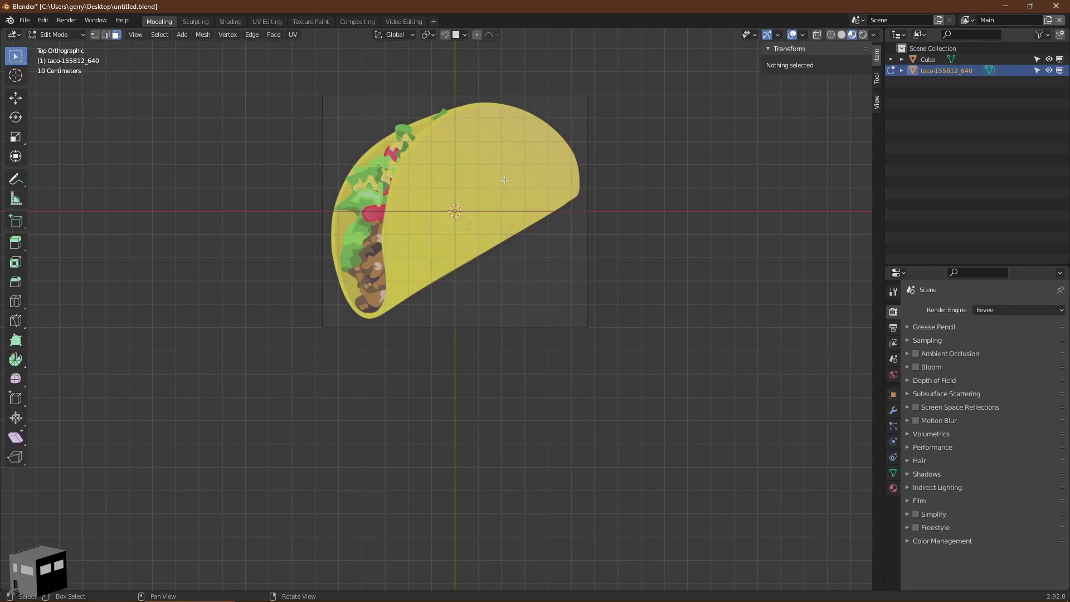
click(504, 179)
shift+click(390, 156)
shift+click(394, 254)
shift+click(501, 269)
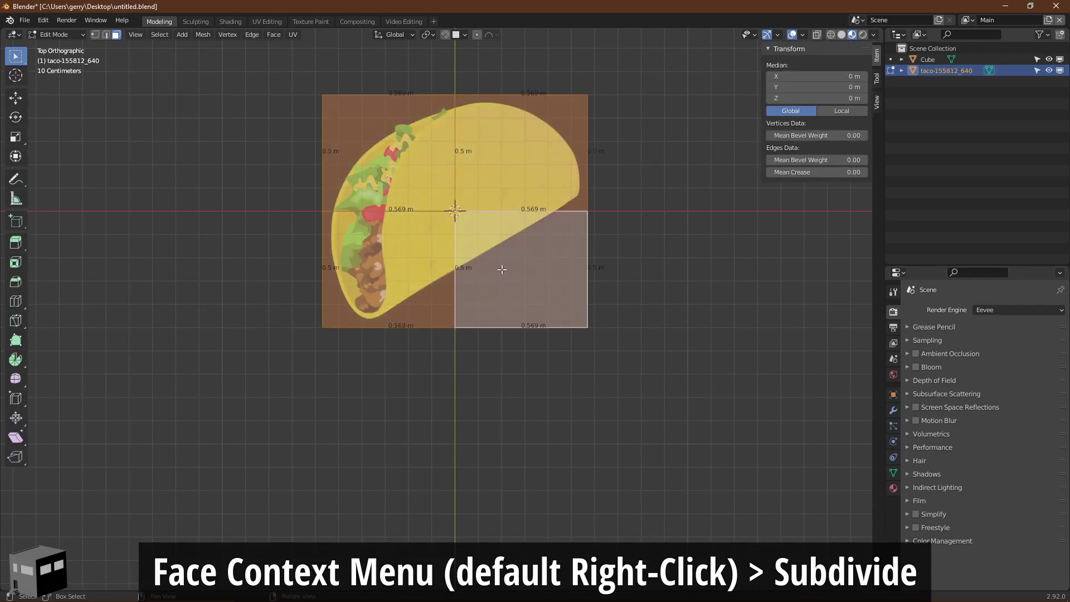
right_click(497, 252)
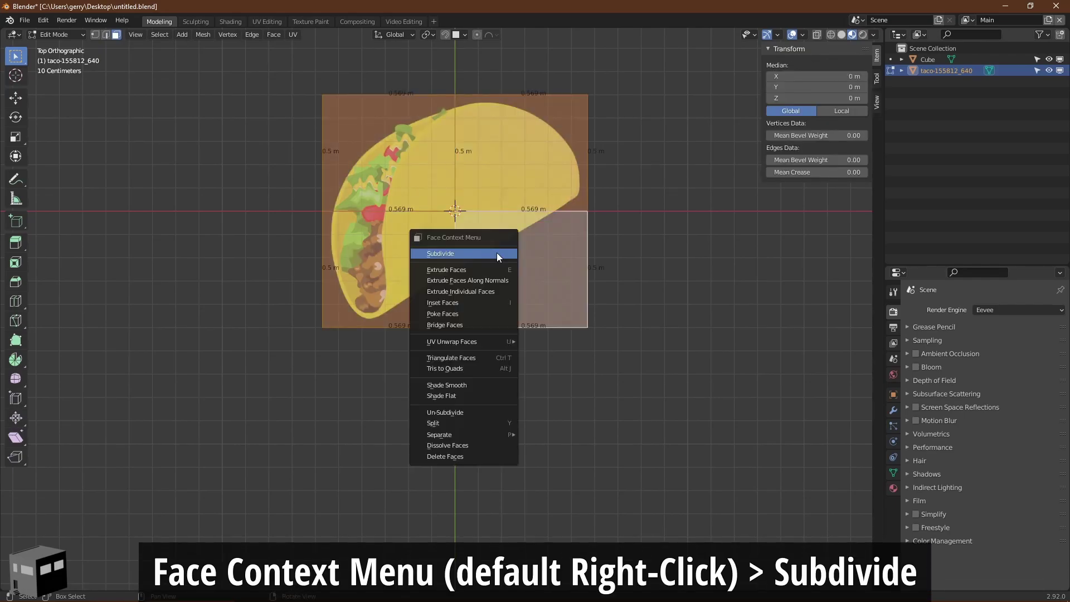
click(496, 252)
right_click(494, 248)
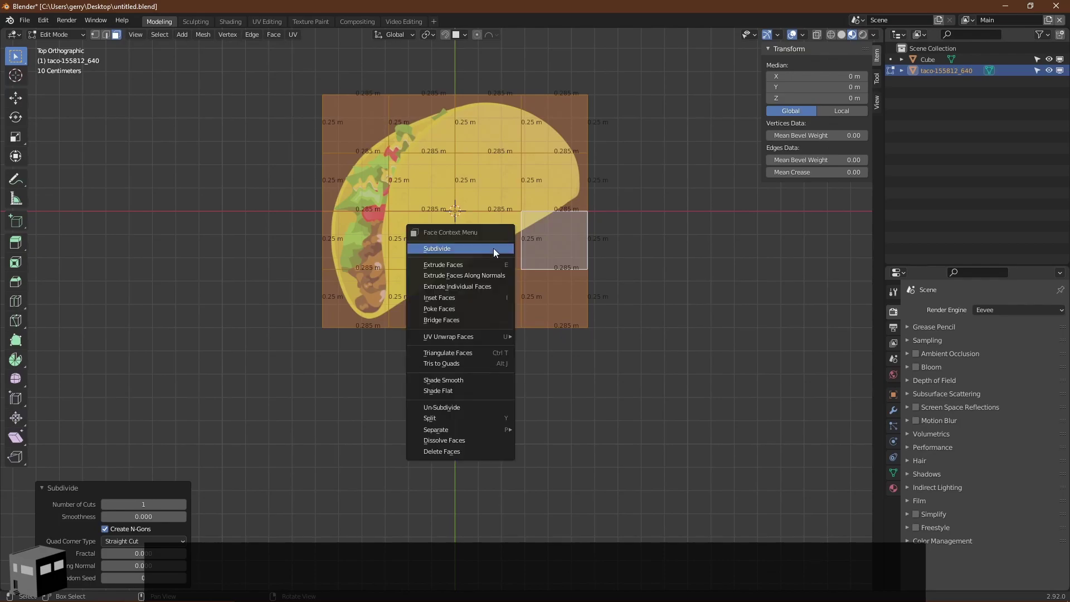
click(493, 249)
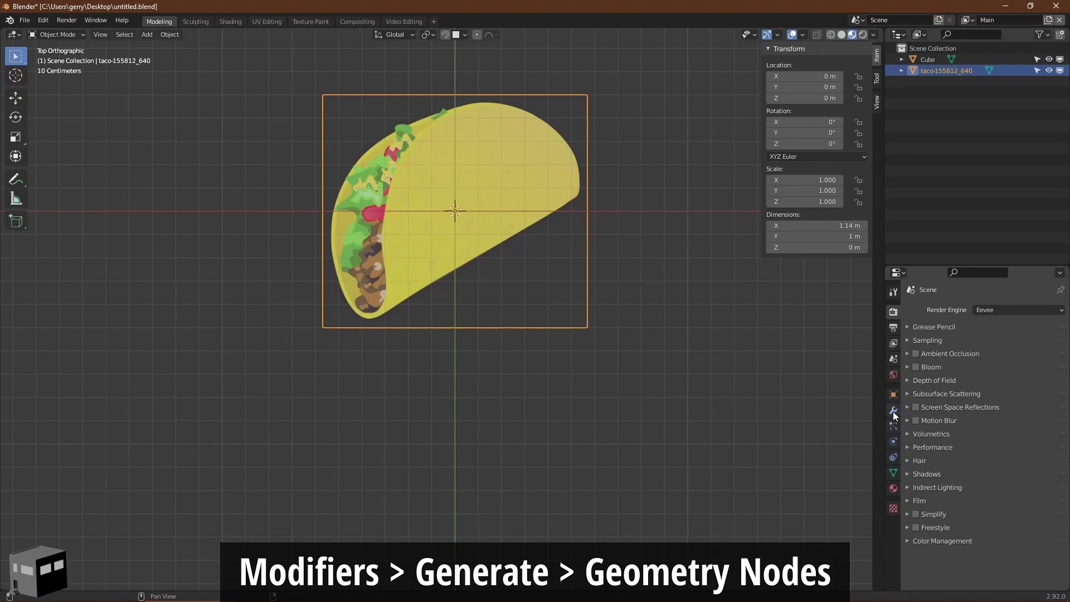
- Add a Geometry Nodes modifier from the taco plane's Modifier Properties
click(893, 411)
click(925, 310)
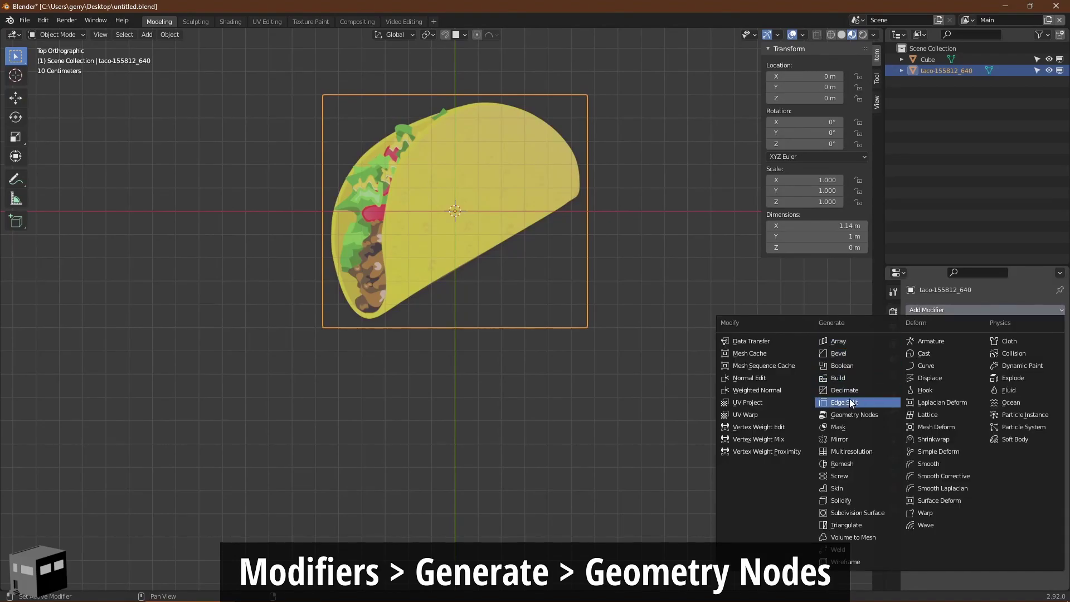
click(851, 414)
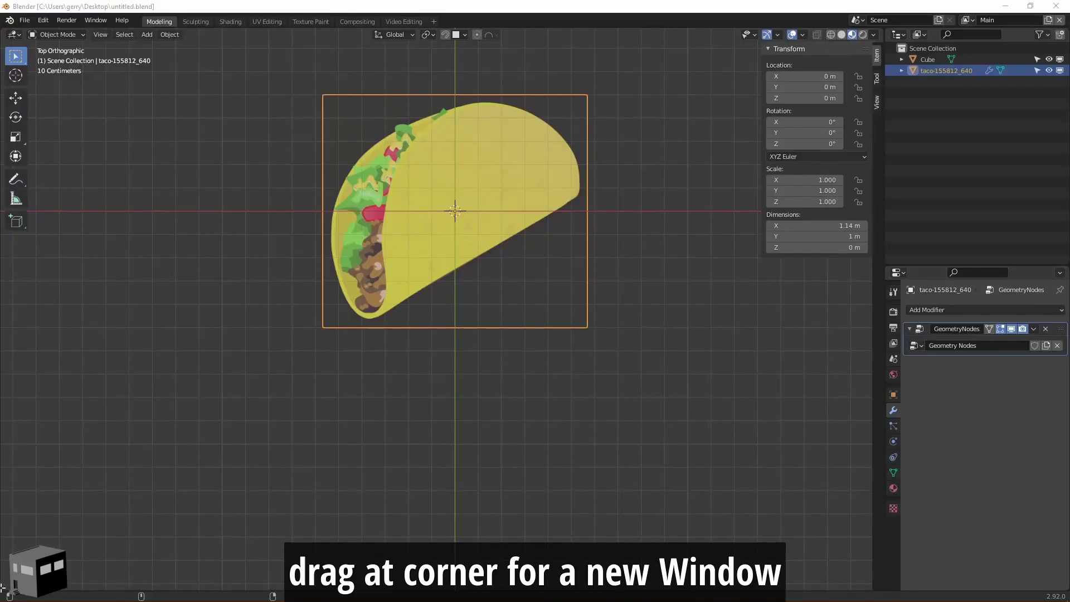
- Split the viewport and turn the lower area into a Geometry Node Editor
drag(3, 586, 89, 325)
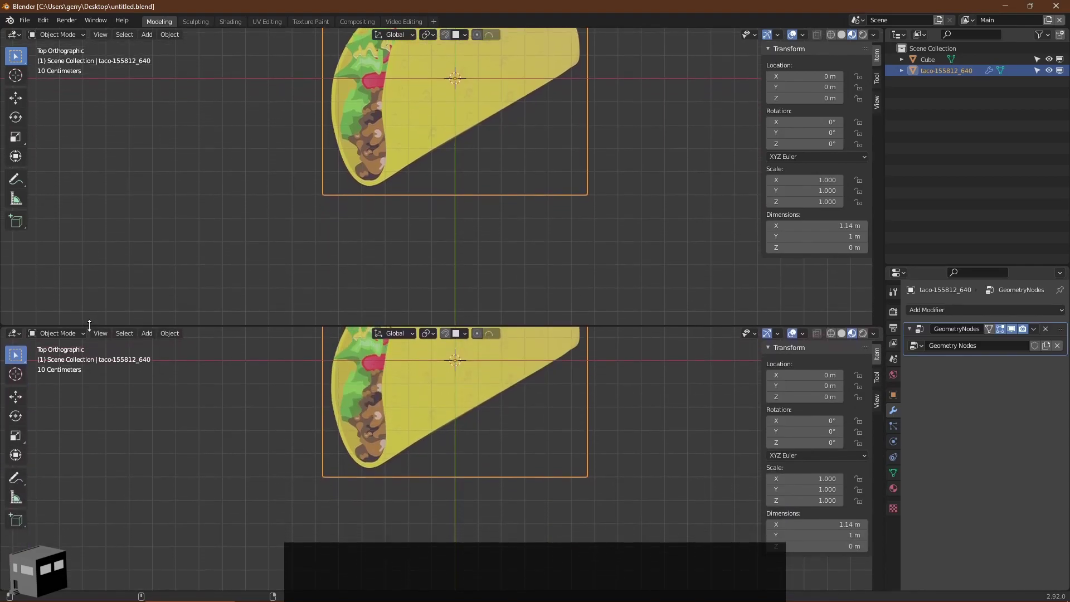
shift+scroll(248, 227, up, 3)
click(14, 333)
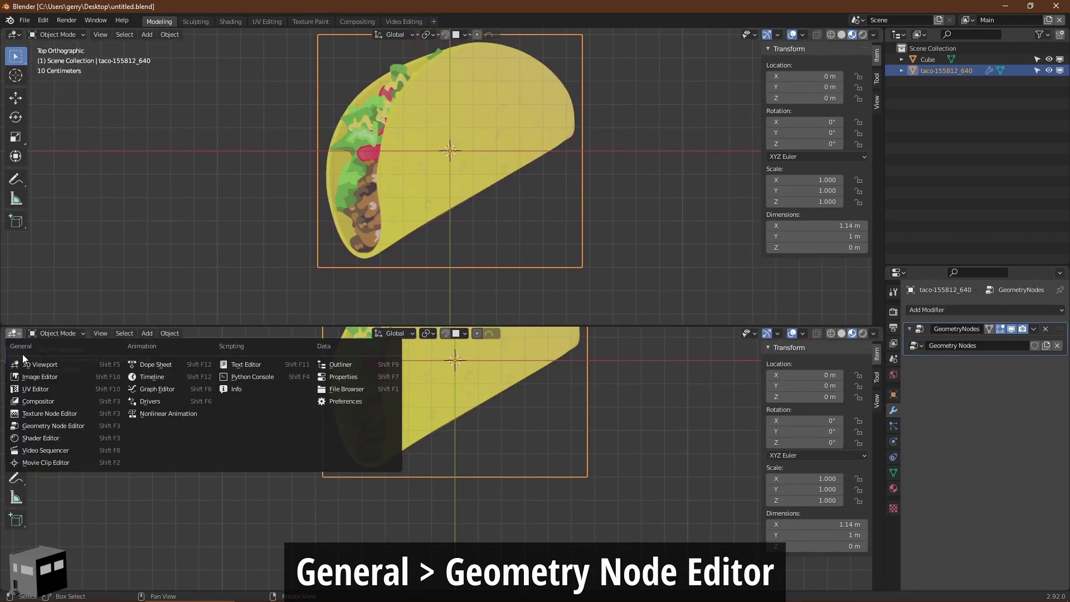
click(50, 427)
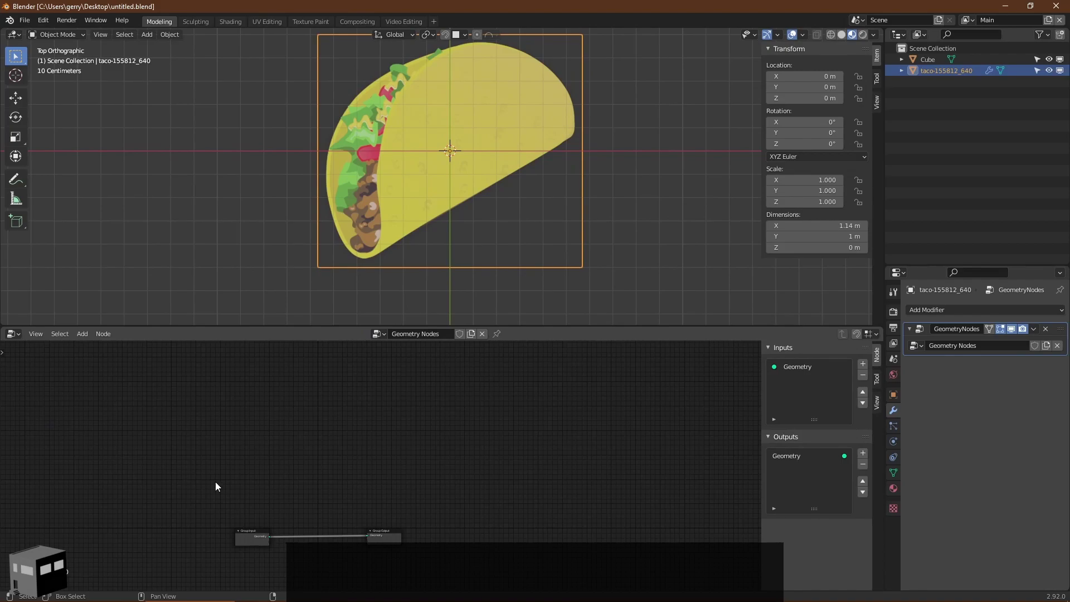
scroll(390, 463, up, 4)
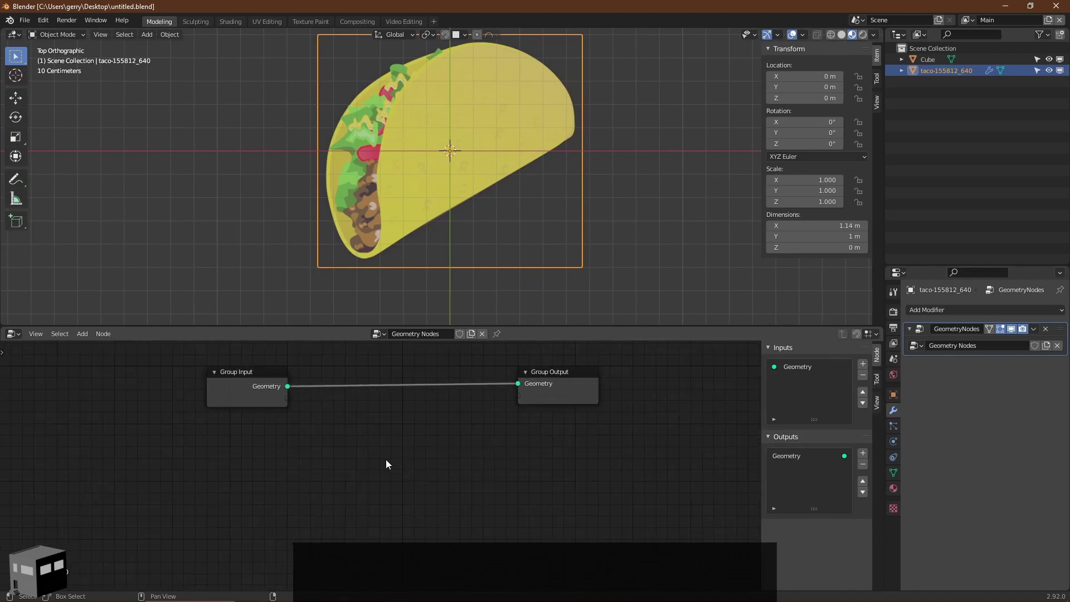
- Insert a Point Instance node between Group Input and Group Output, instancing the Cube object
key(shift+a)
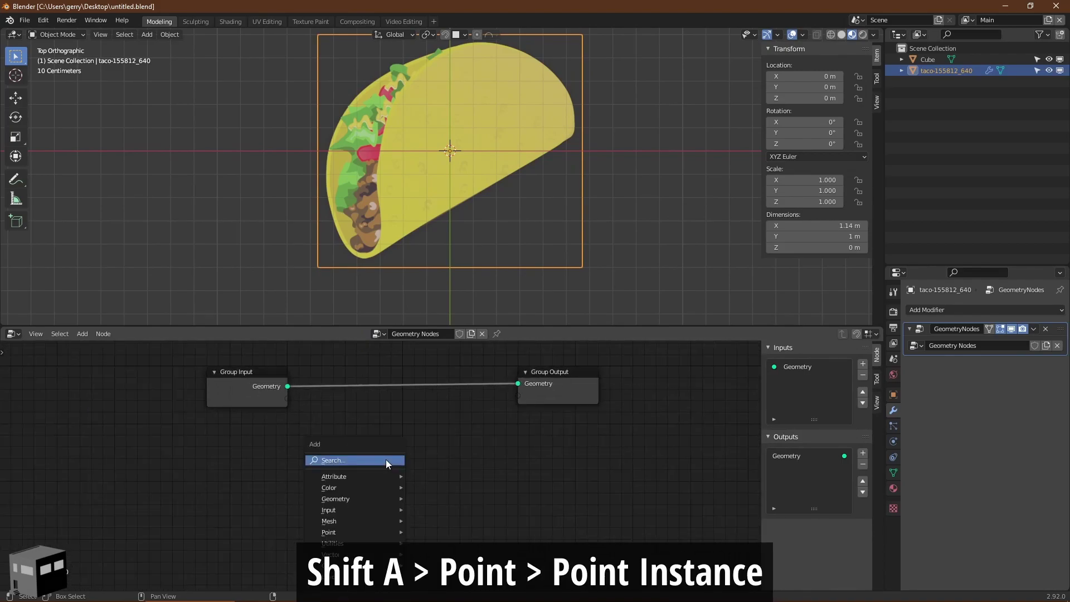
mouse_move(357, 536)
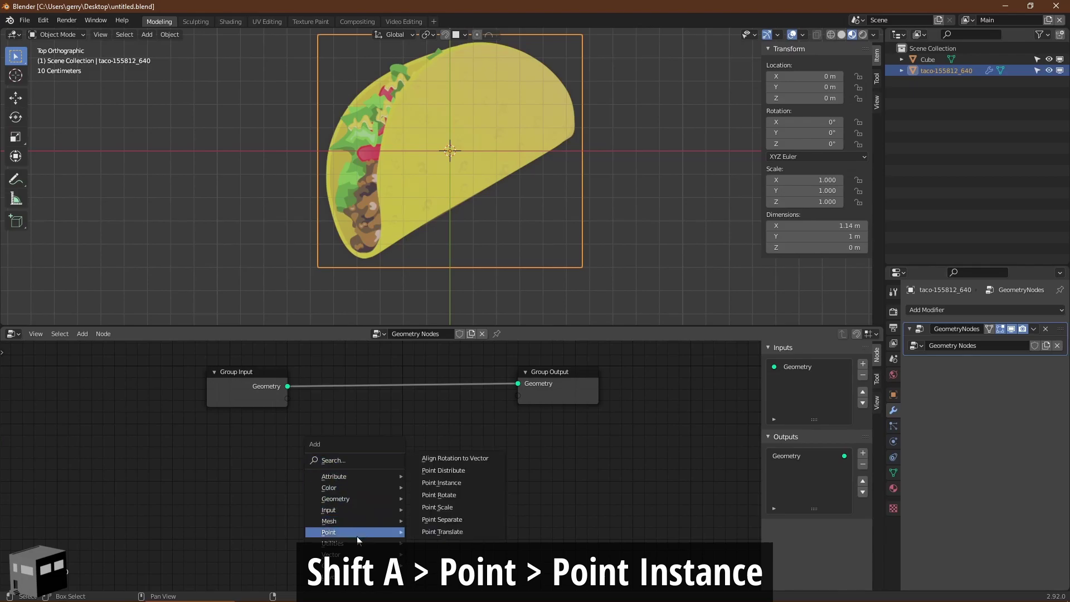
click(451, 482)
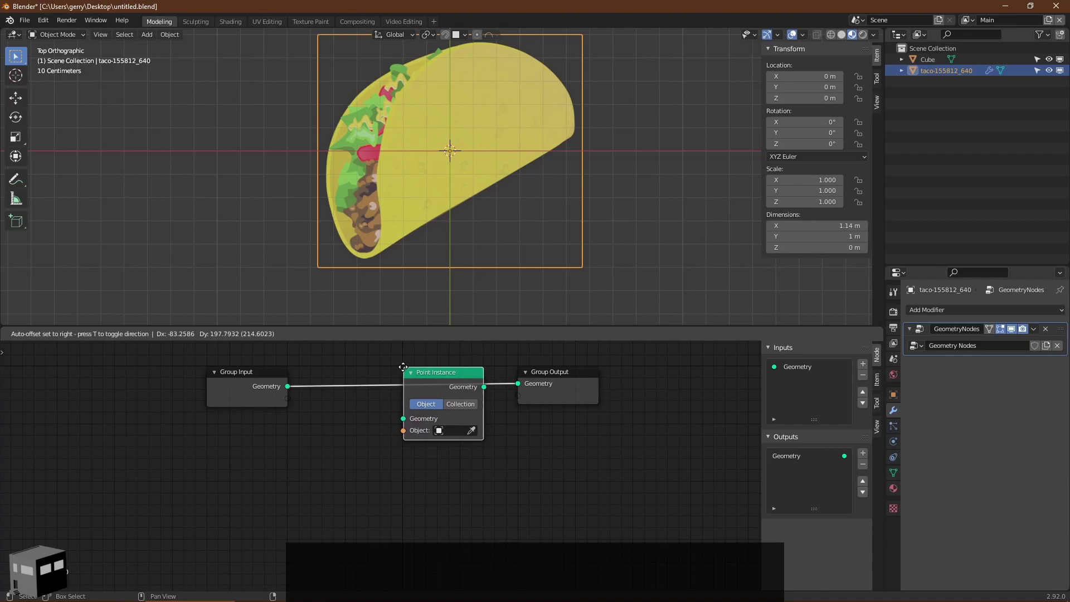
click(403, 368)
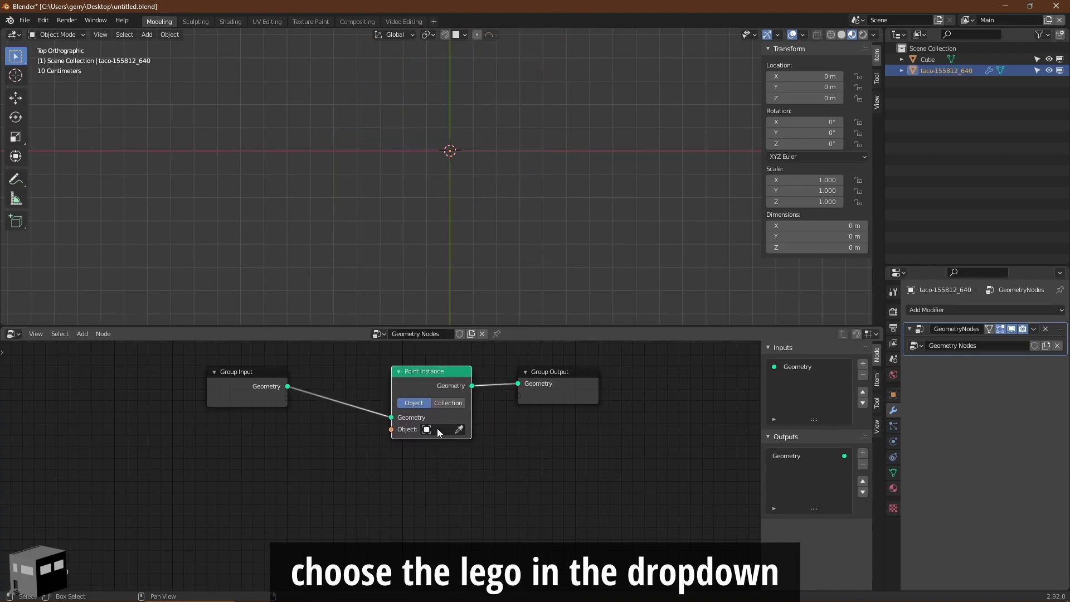
click(438, 428)
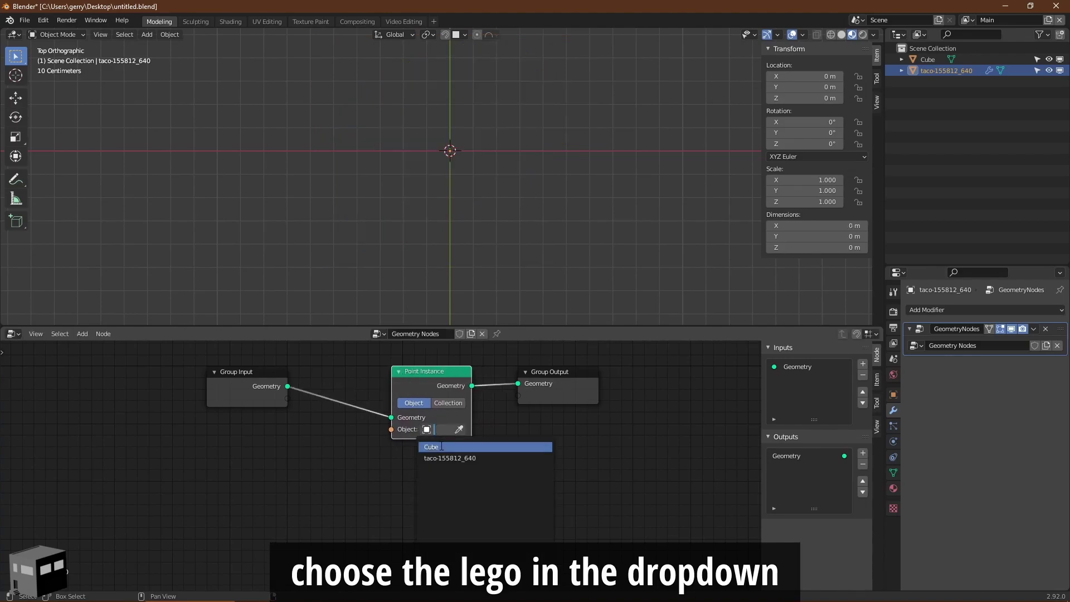
click(442, 447)
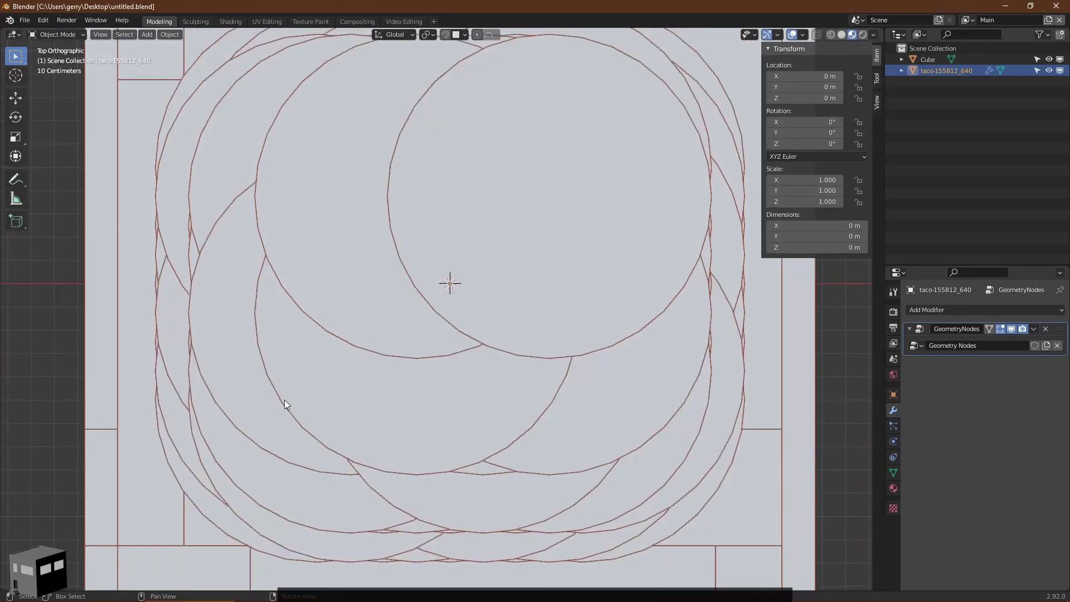
- Shrink the whole Cube brick mesh to 0.068 scale in Edit Mode
scroll(448, 362, down, 5)
middle_drag(448, 363, 591, 348)
click(591, 348)
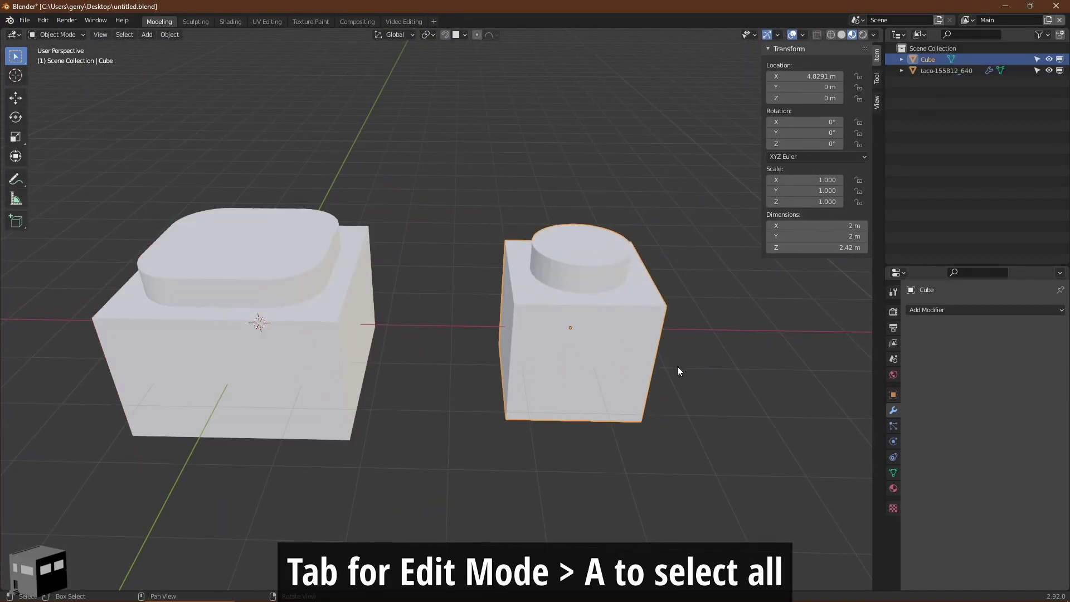
key(Tab)
key(a)
key(s)
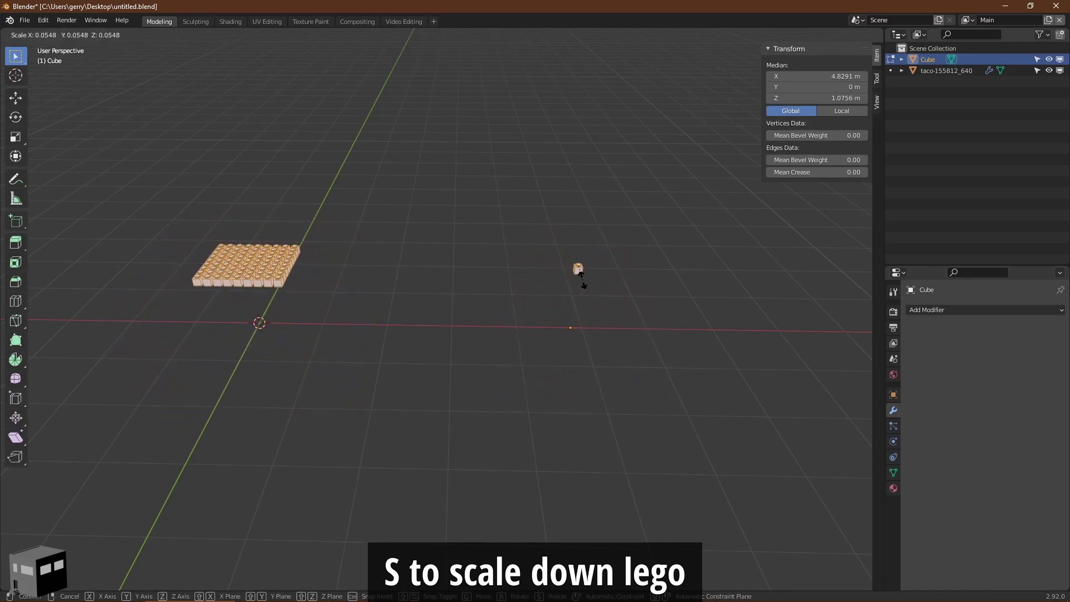
click(587, 283)
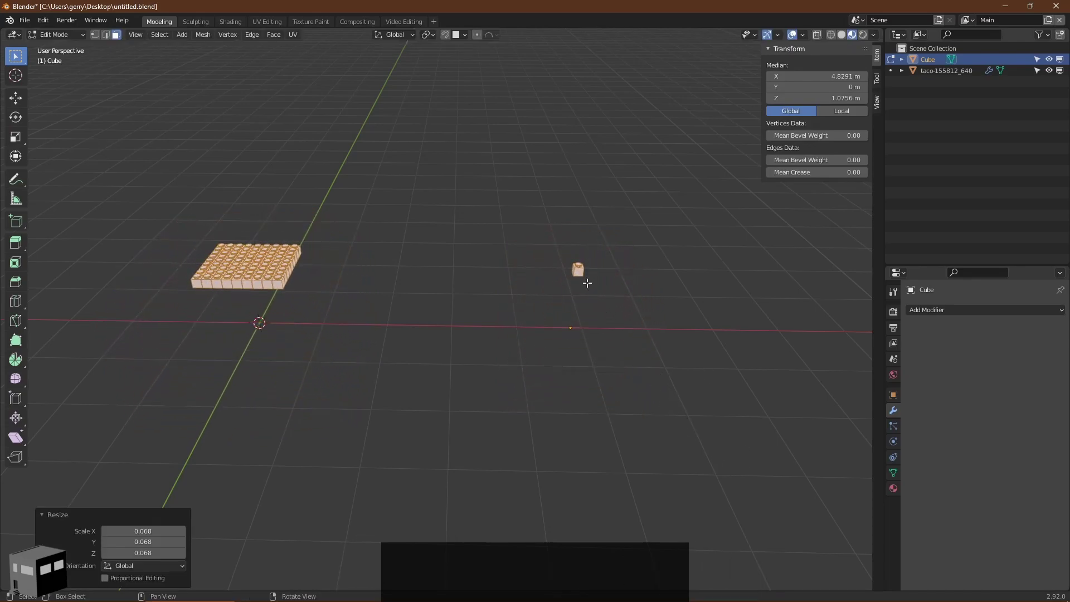
key(Tab)
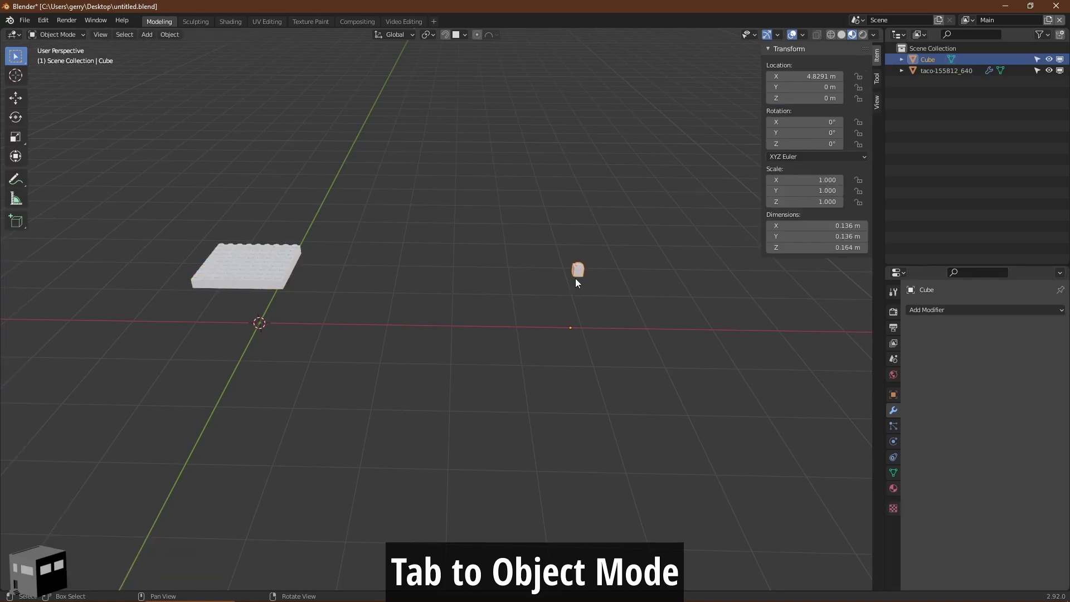
- Apply Set Origin > Geometry to Origin on the brick and switch to top orthographic view
right_click(576, 271)
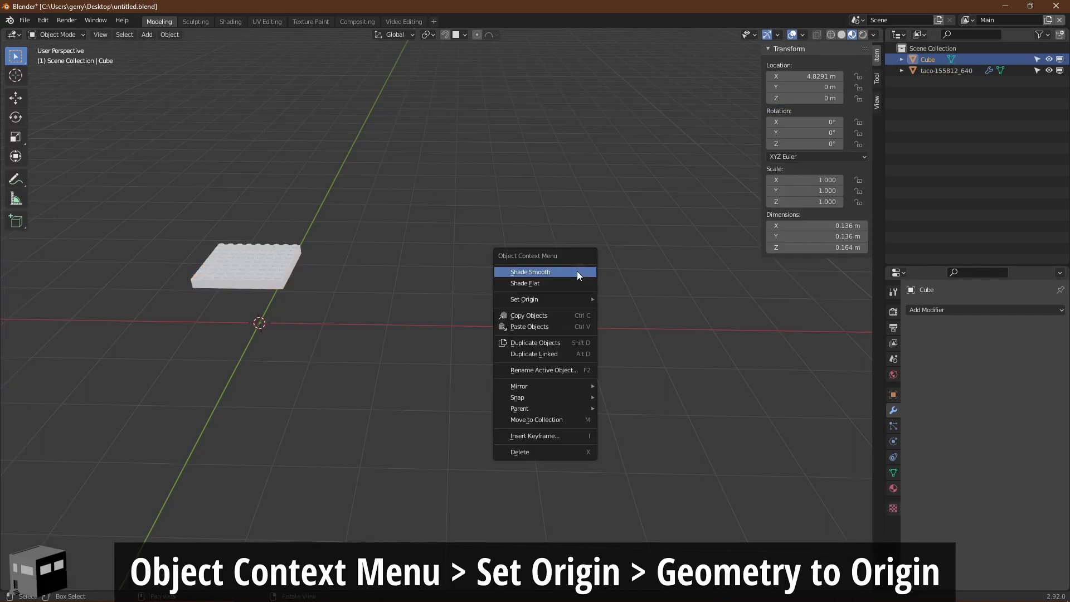
mouse_move(569, 298)
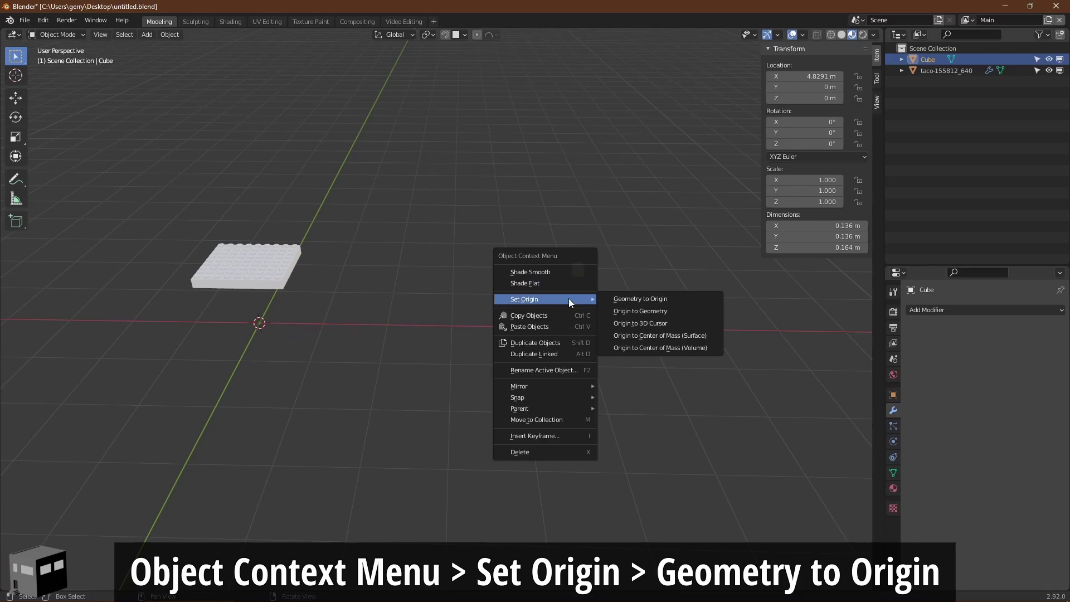
click(660, 300)
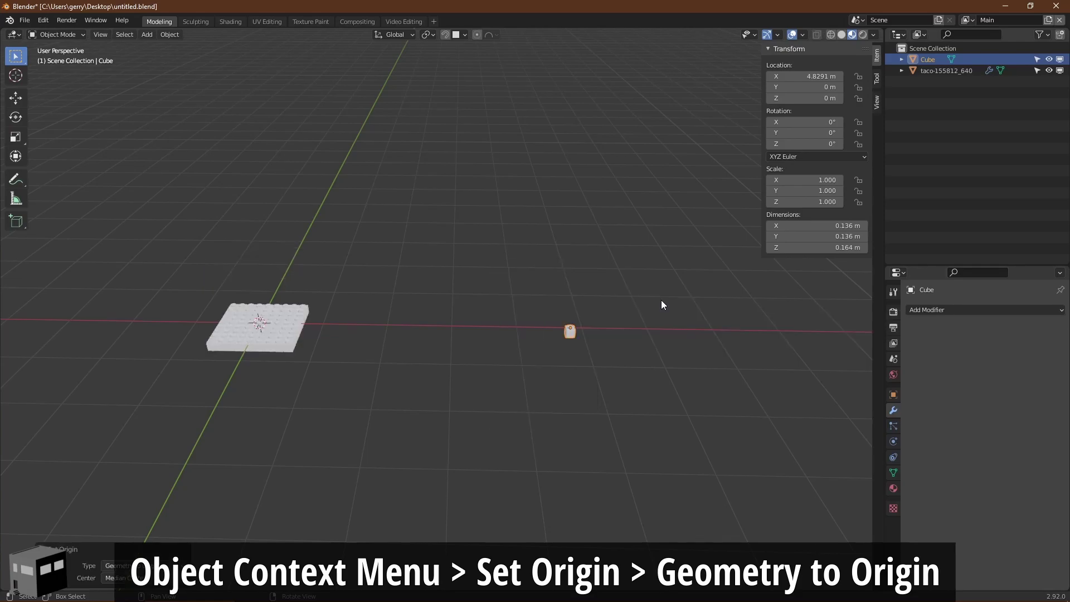
scroll(170, 320, up, 4)
middle_drag(170, 319, 511, 357)
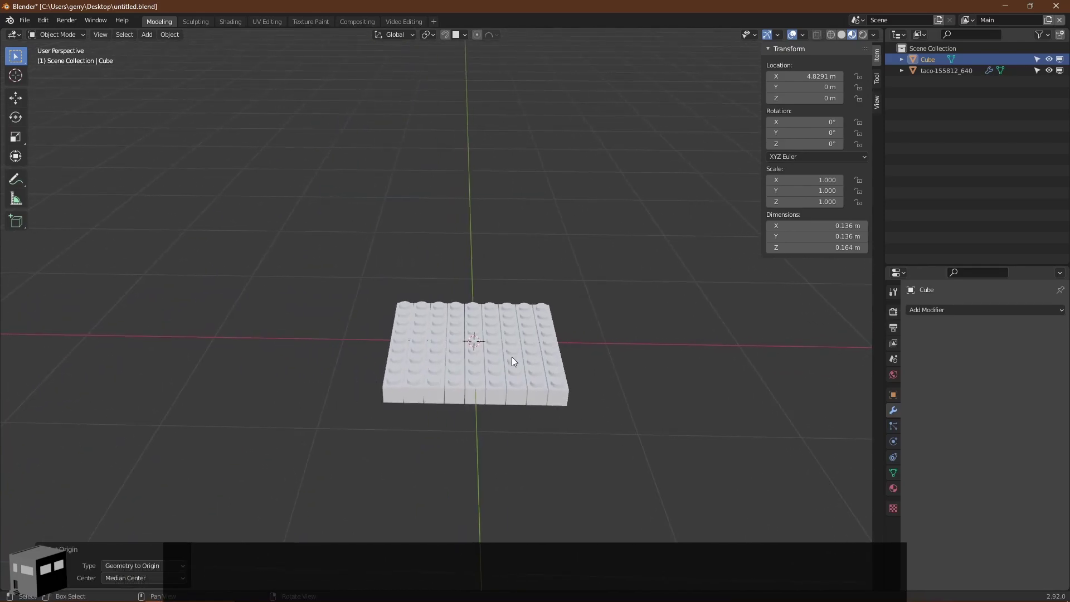
scroll(512, 357, up, 3)
middle_drag(575, 399, 499, 406)
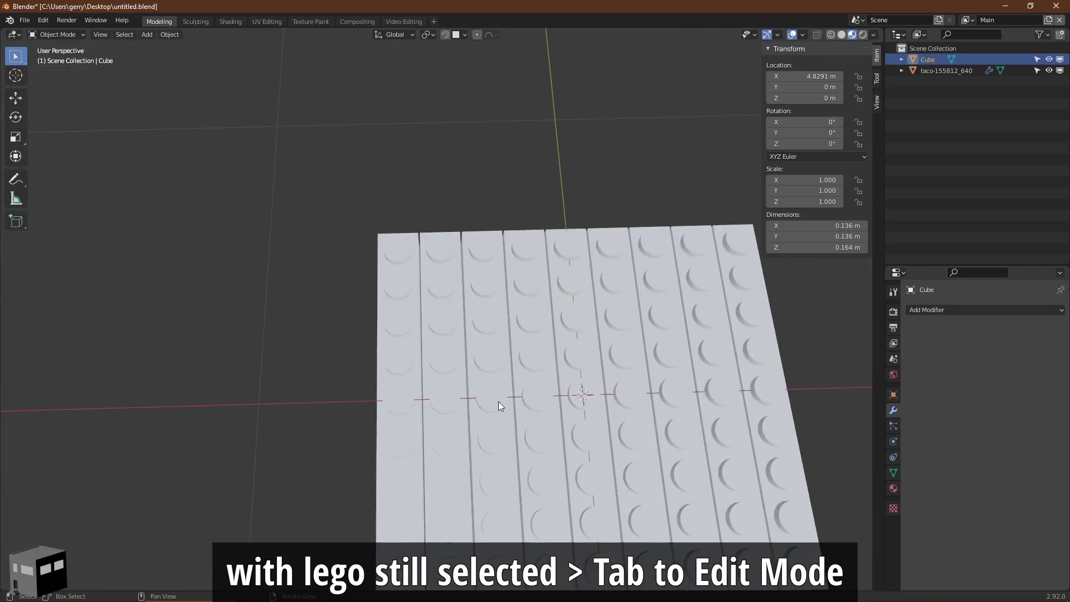
key(KP_7)
scroll(506, 394, up, 2)
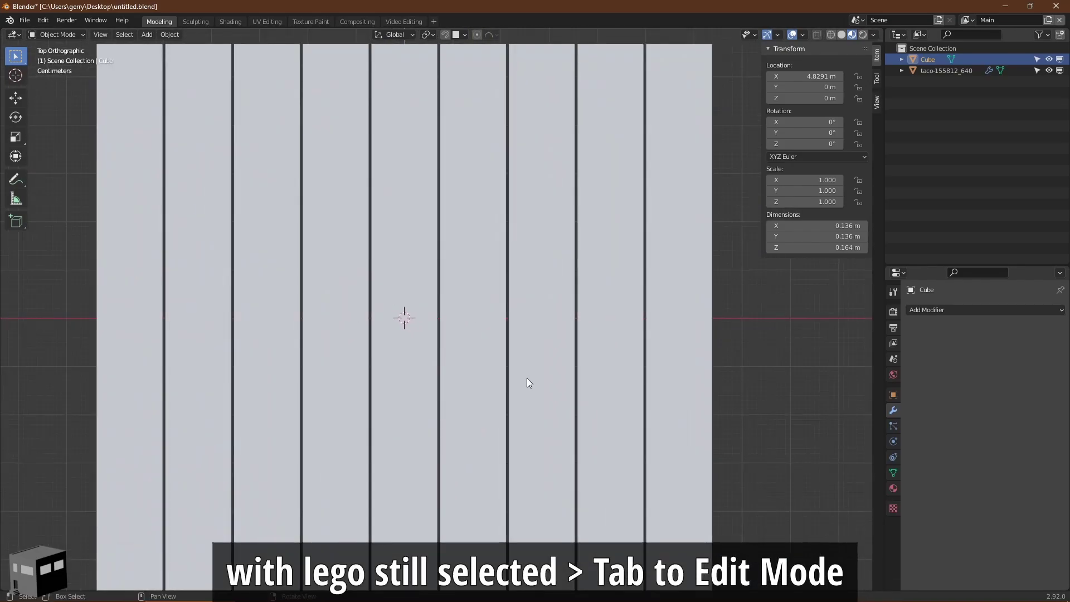
- Scale the brick mesh to 0.9737 so the instanced bricks no longer overlap
key(Tab)
key(s)
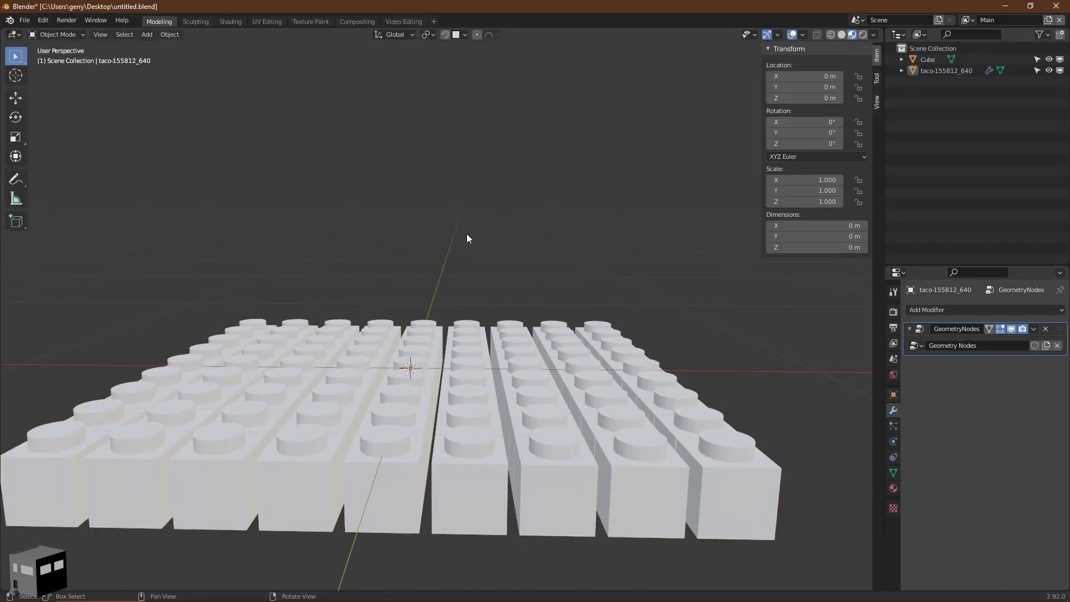
key(KP_7)
- Scale the taco-155812_640 tile mesh to about 0.87 along X in Edit Mode
click(525, 341)
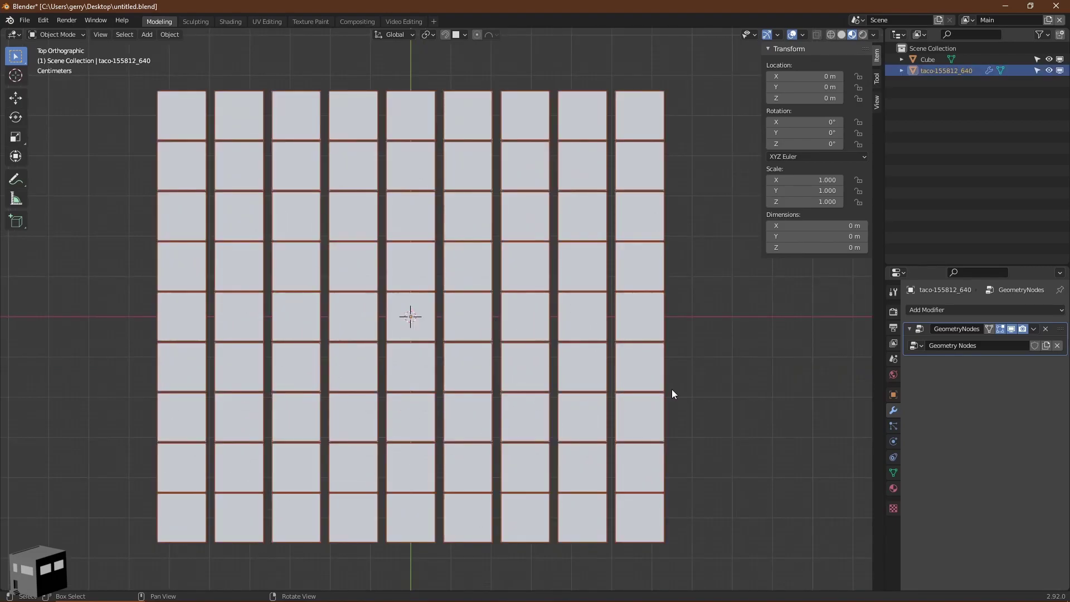
key(Tab)
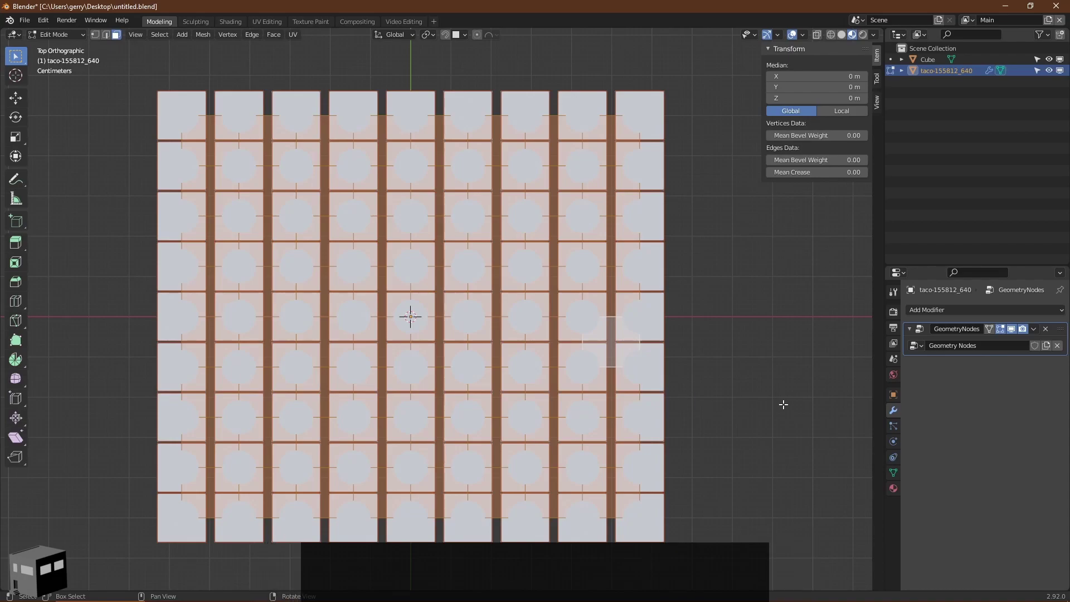
key(s)
key(x)
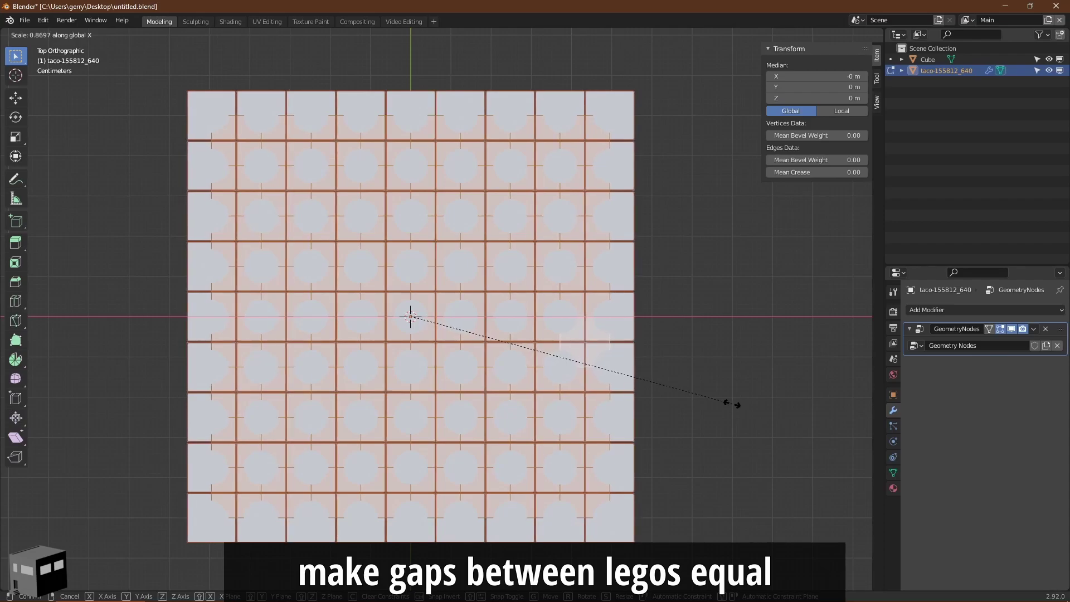
click(731, 404)
key(Tab)
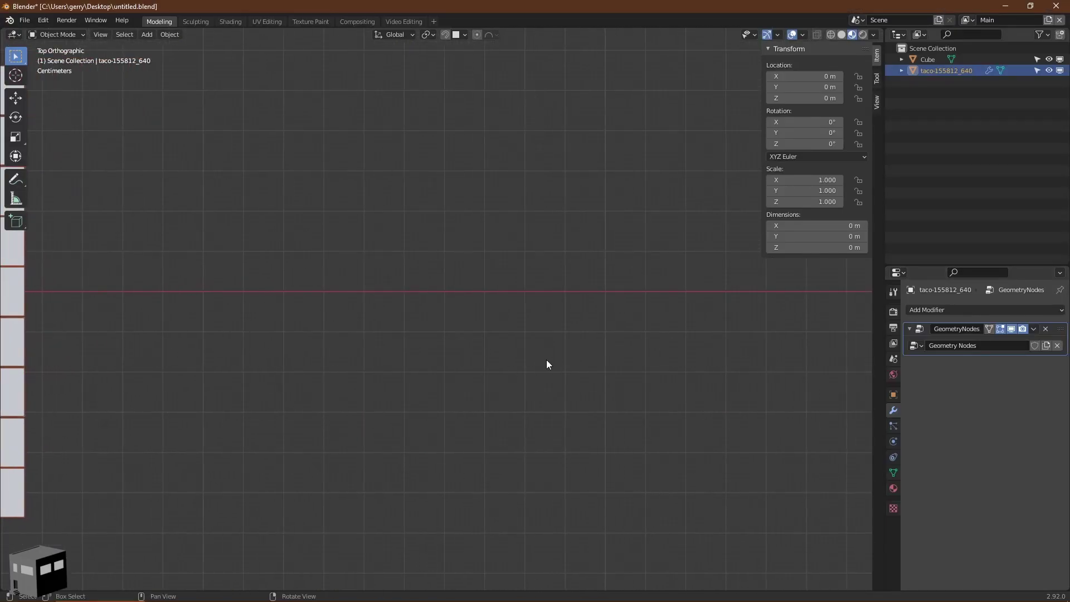
- Move the Lego brick along X to sit just right of the tile grid, at X 0.93234 m
scroll(547, 364, down, 8)
click(696, 306)
key(g)
key(x)
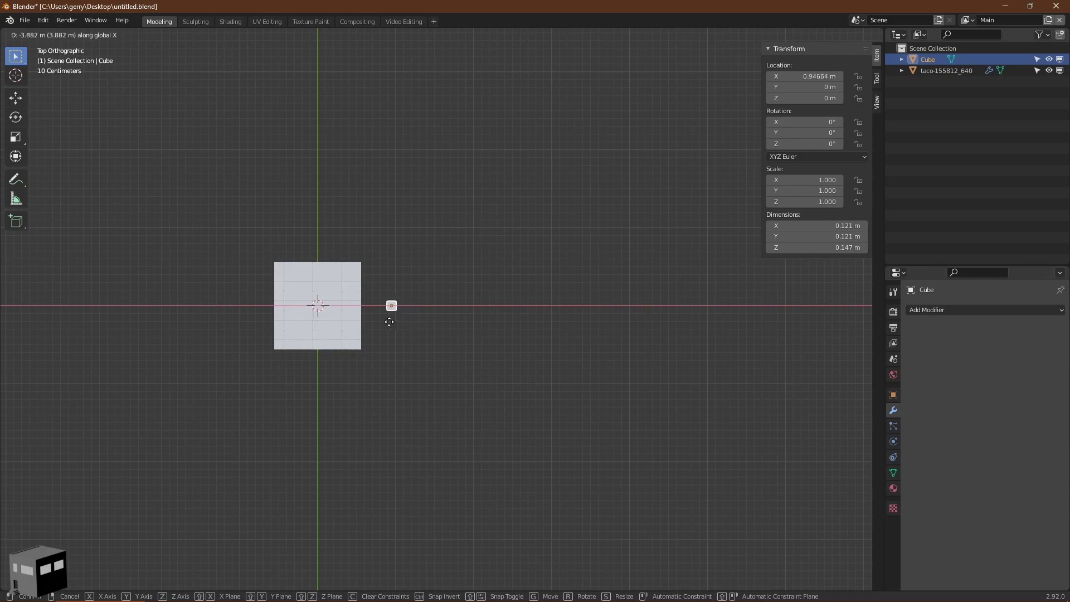
click(366, 304)
- Give the brick a new Principled BSDF material named 'Material'
scroll(382, 309, up, 5)
ctrl+scroll(472, 304, up, 5)
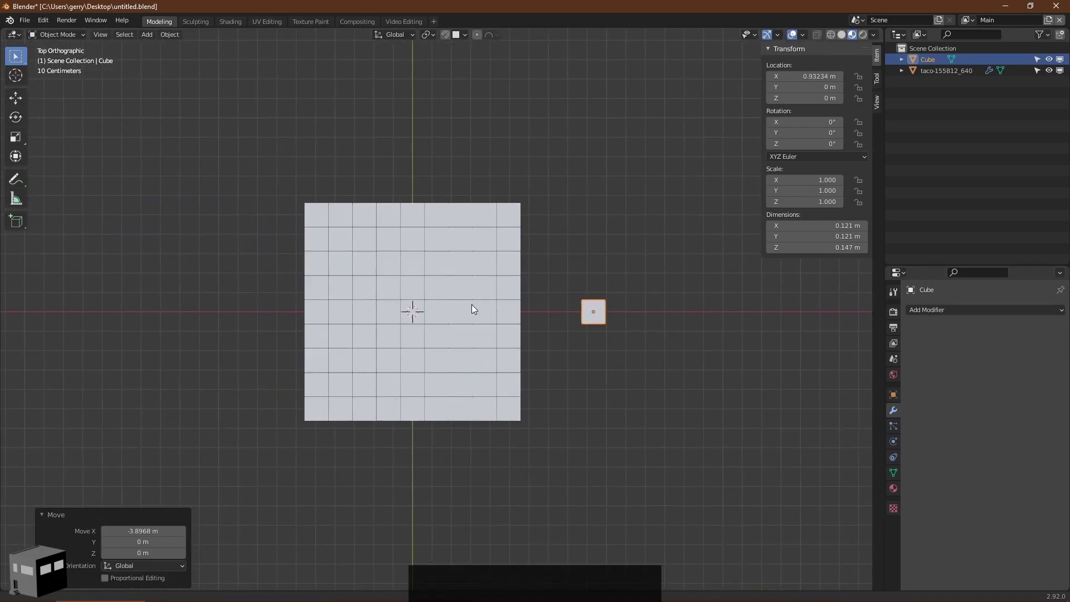
scroll(713, 434, up, 1)
click(893, 488)
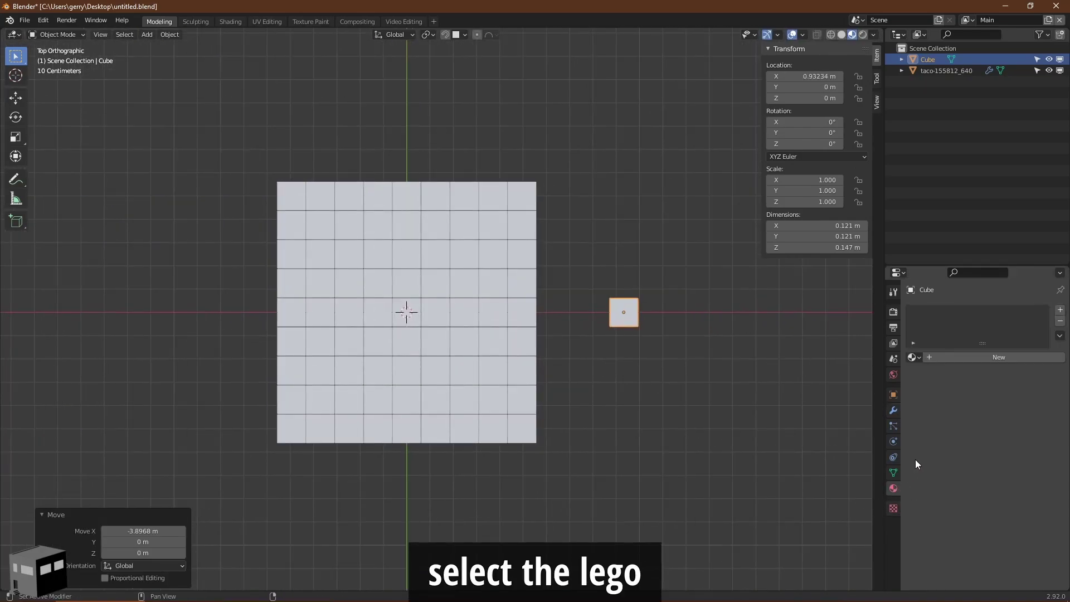
click(977, 360)
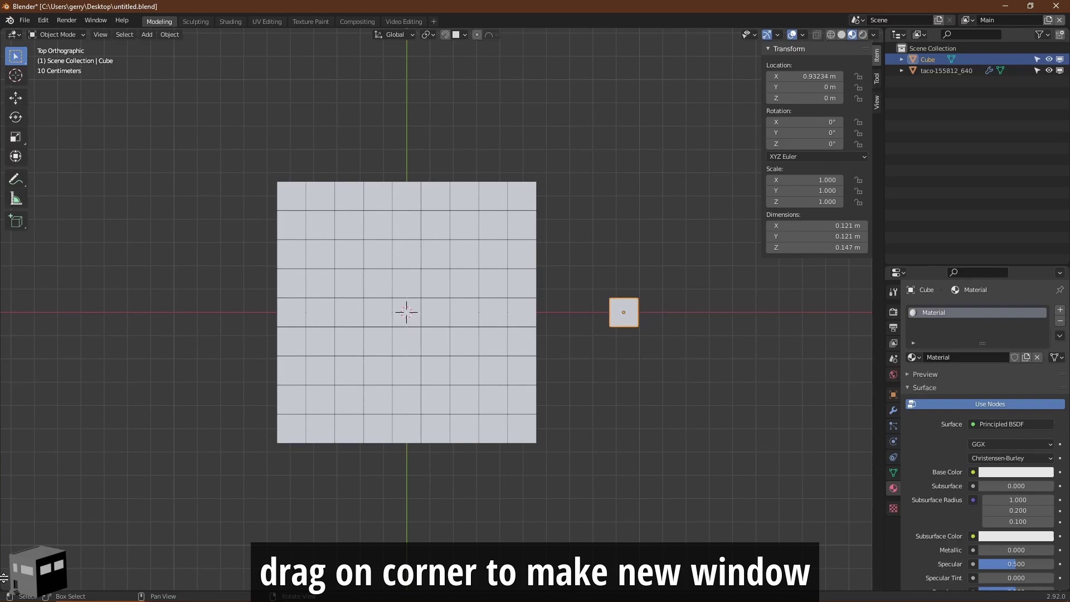
- Split the 3D view and make the lower area a Shader Editor showing the brick's material
drag(4, 577, 33, 346)
click(12, 351)
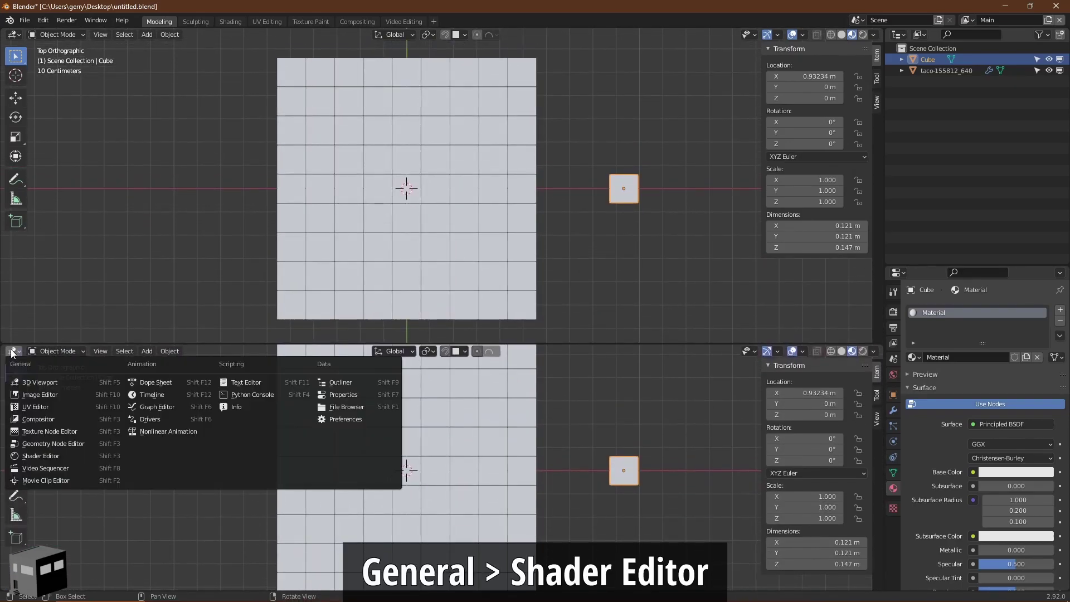
click(36, 456)
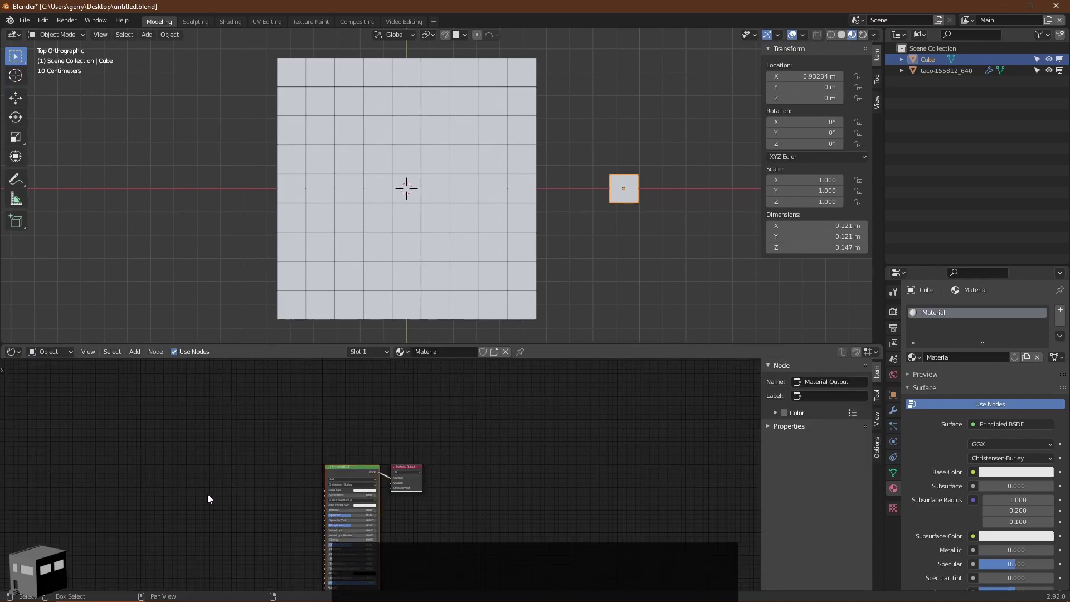
middle_drag(238, 494, 342, 440)
scroll(332, 485, up, 2)
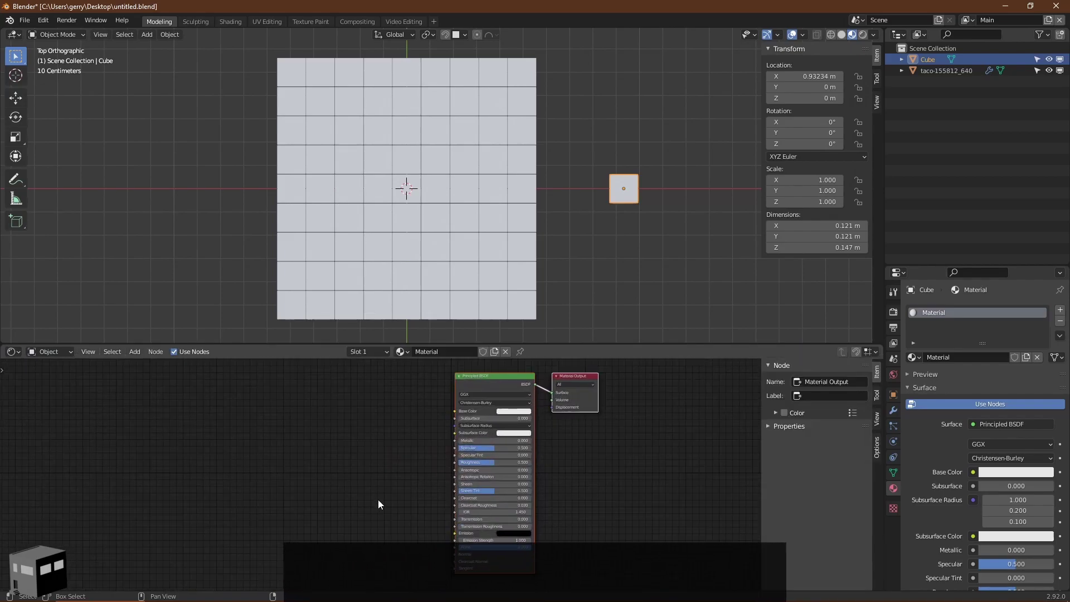
- Add an Image Texture node left of the Principled BSDF
key(shift+a)
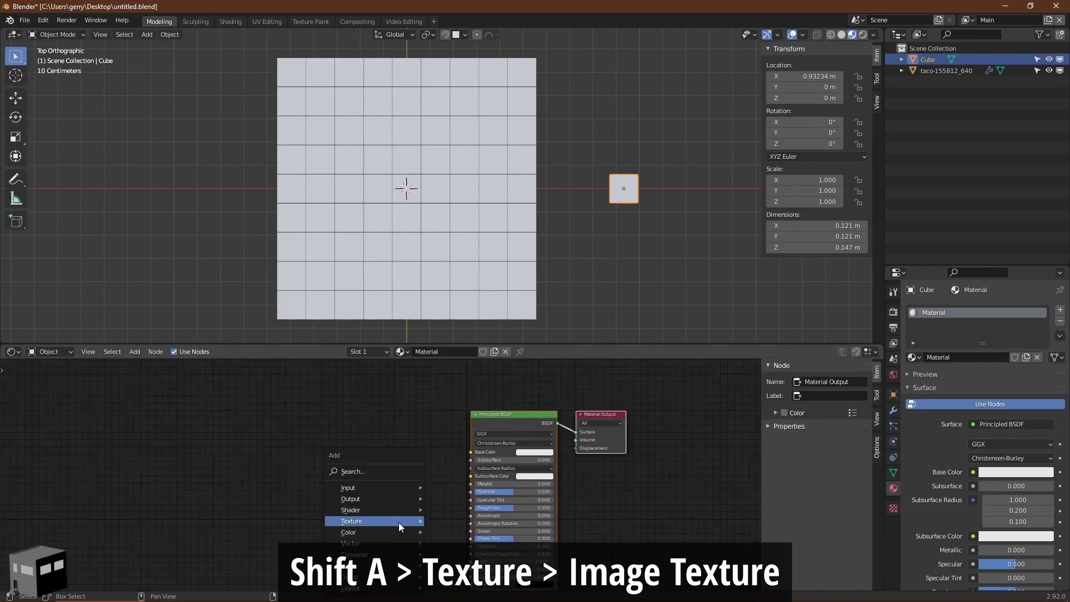
mouse_move(407, 520)
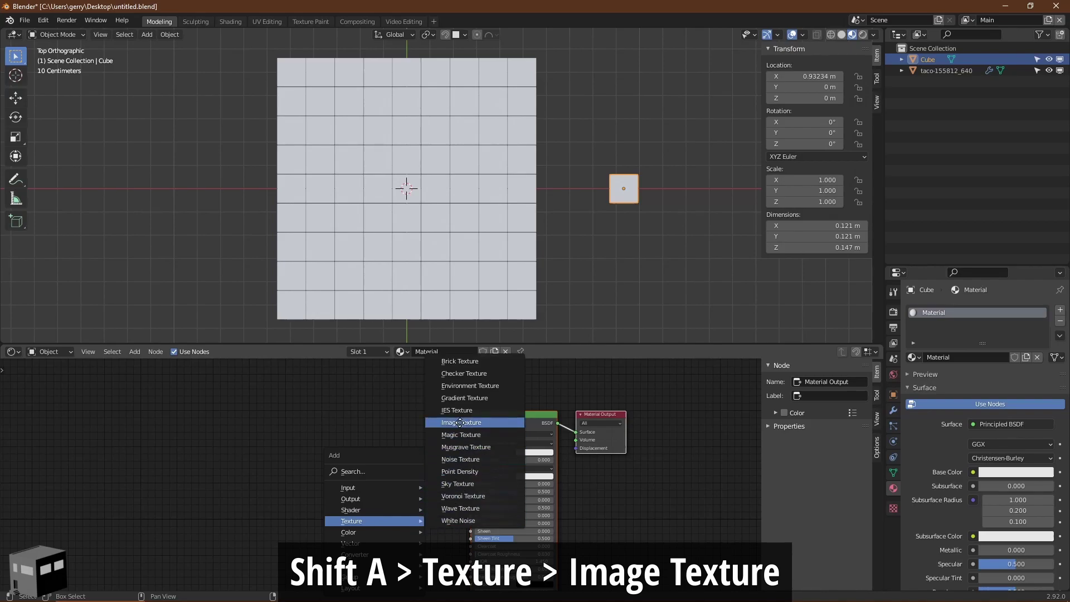
click(461, 422)
click(355, 428)
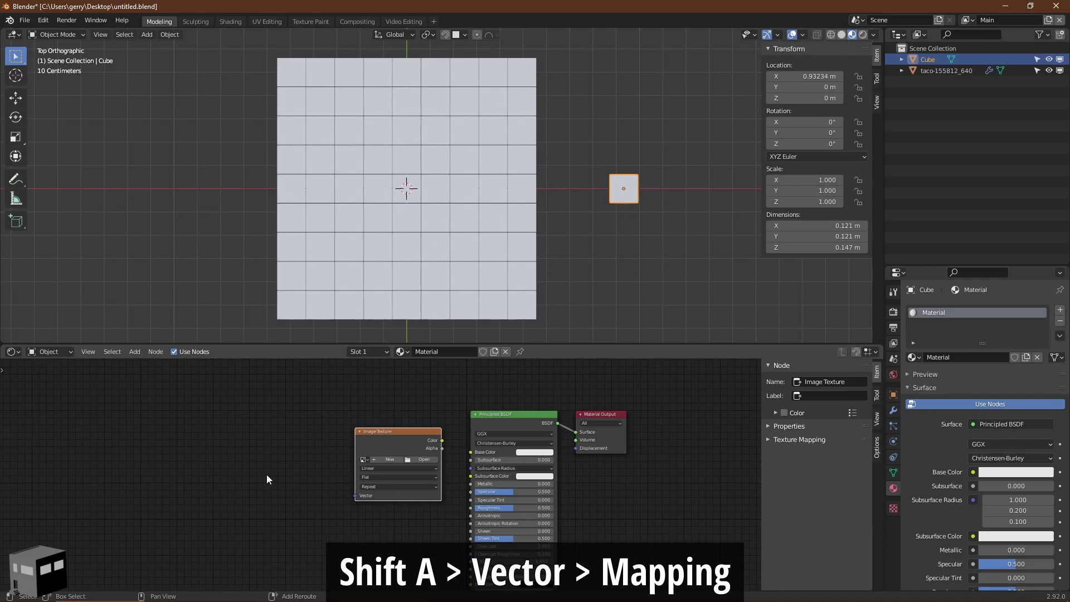
- Add a Mapping node and an Object Info node further left in the chain
key(shift+a)
mouse_move(254, 499)
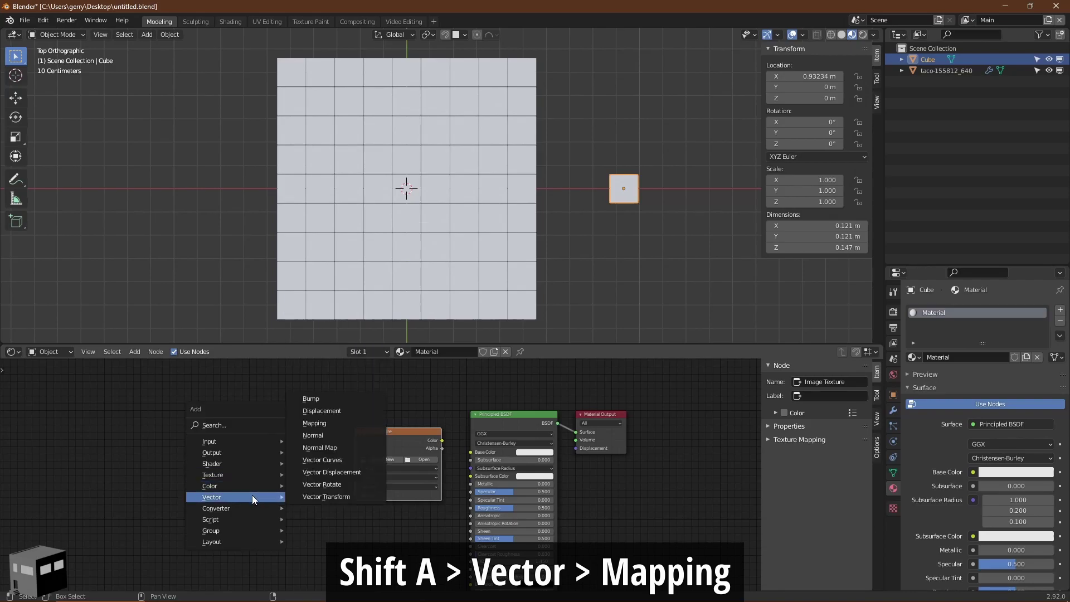
click(315, 424)
click(267, 426)
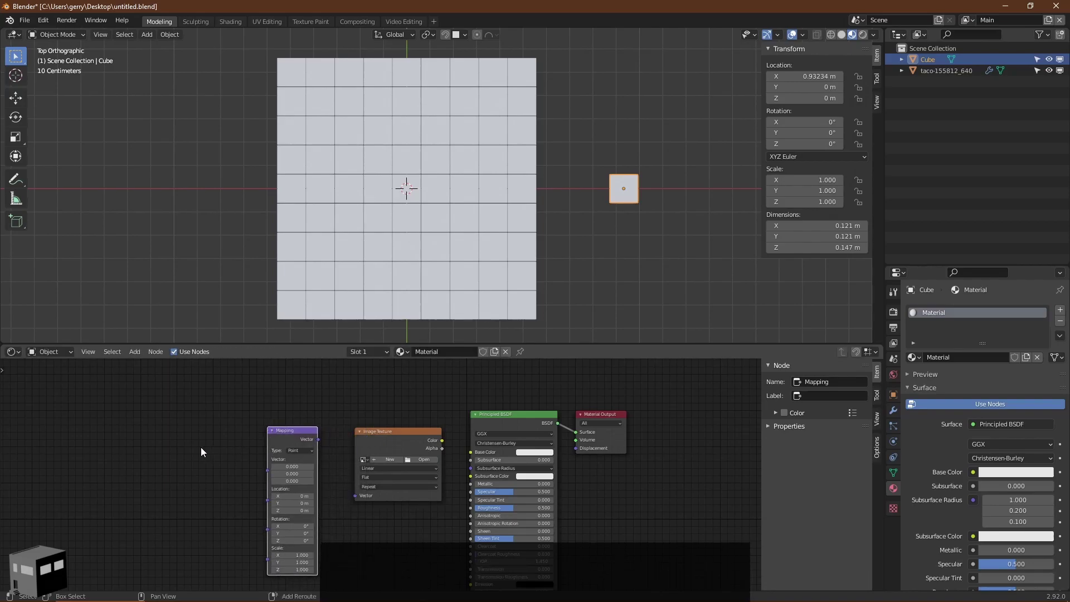
key(shift+a)
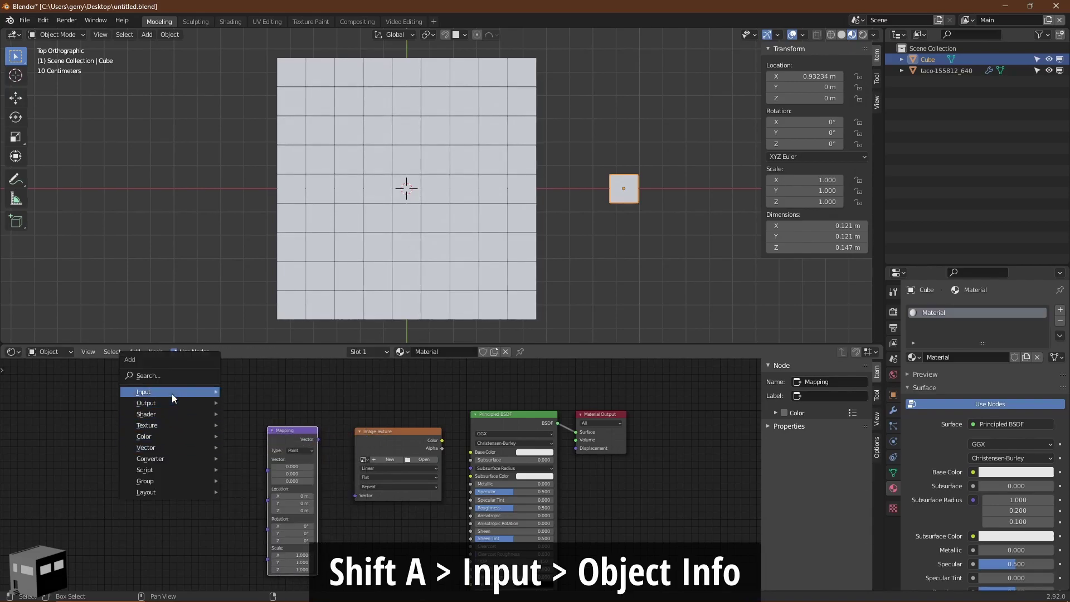
mouse_move(172, 397)
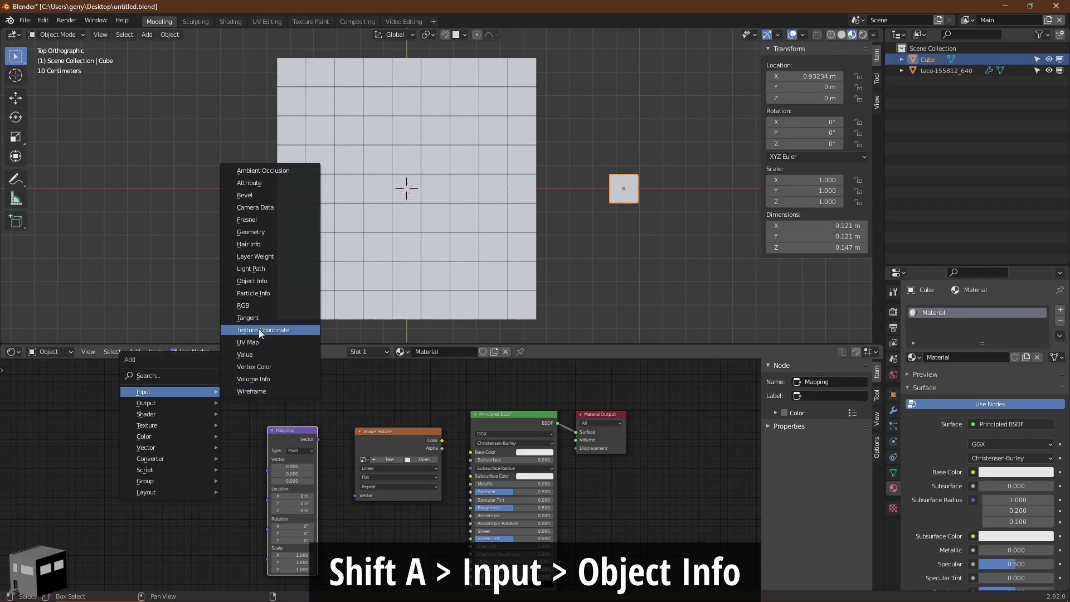
click(251, 281)
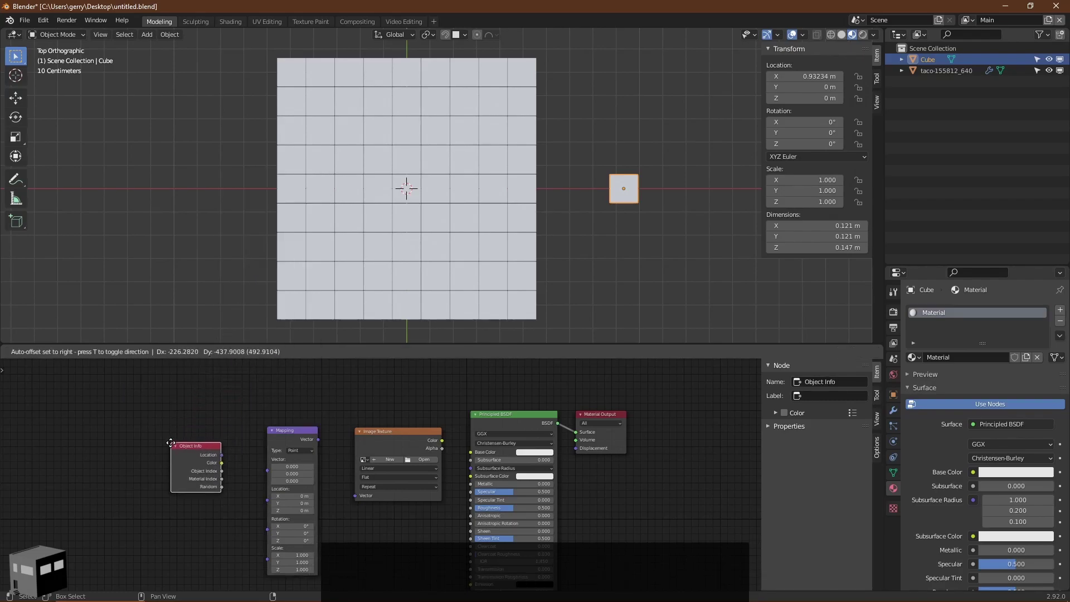
click(209, 467)
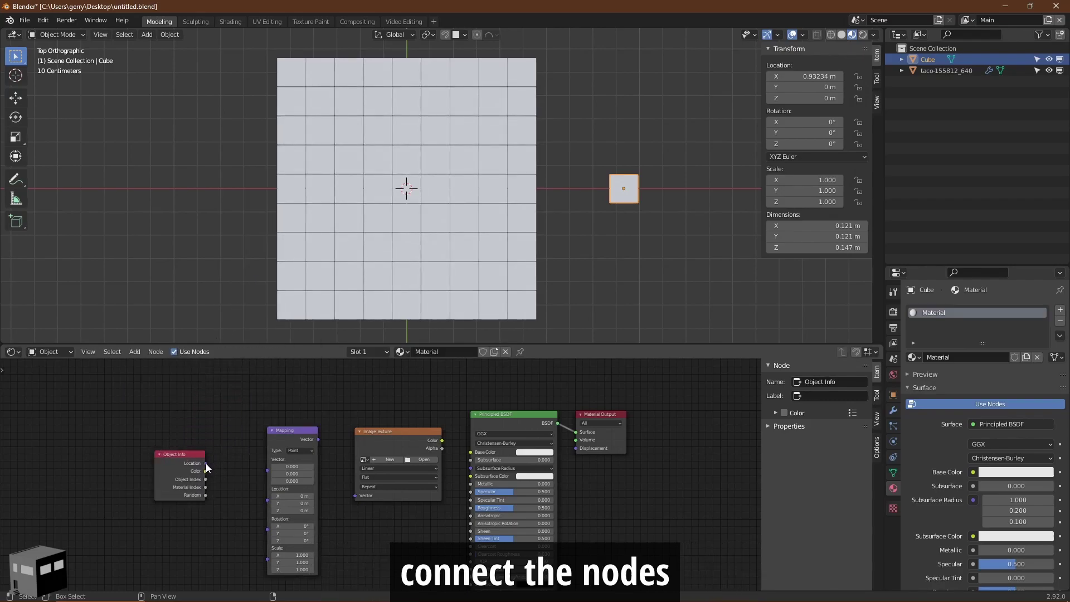
- Wire Object Info Location to Mapping and image Color to Base Color, loading taco-155812_640.png
drag(267, 474, 267, 474)
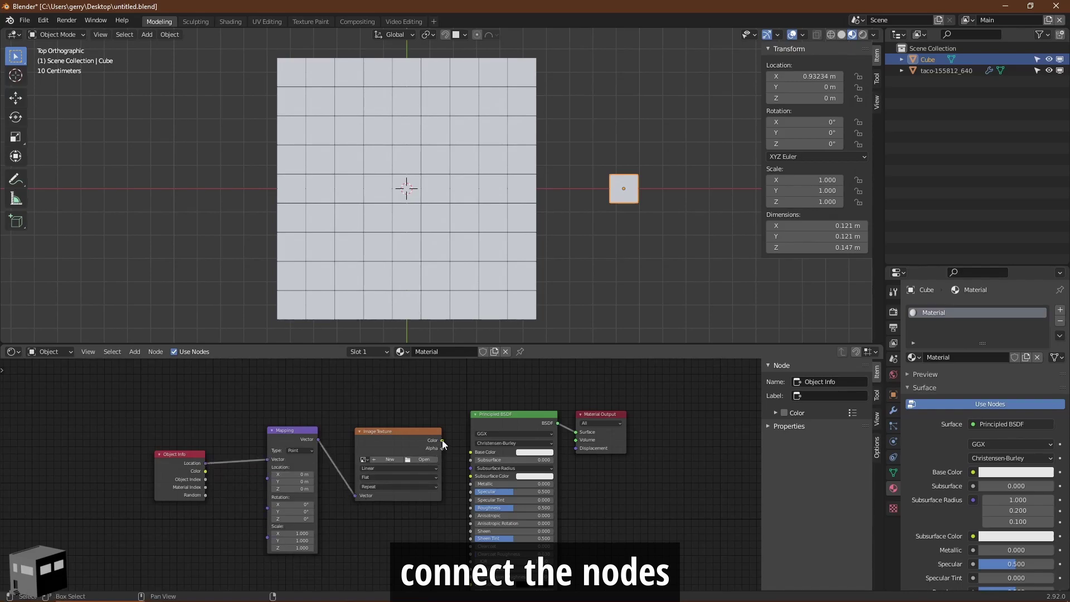
drag(463, 457, 471, 451)
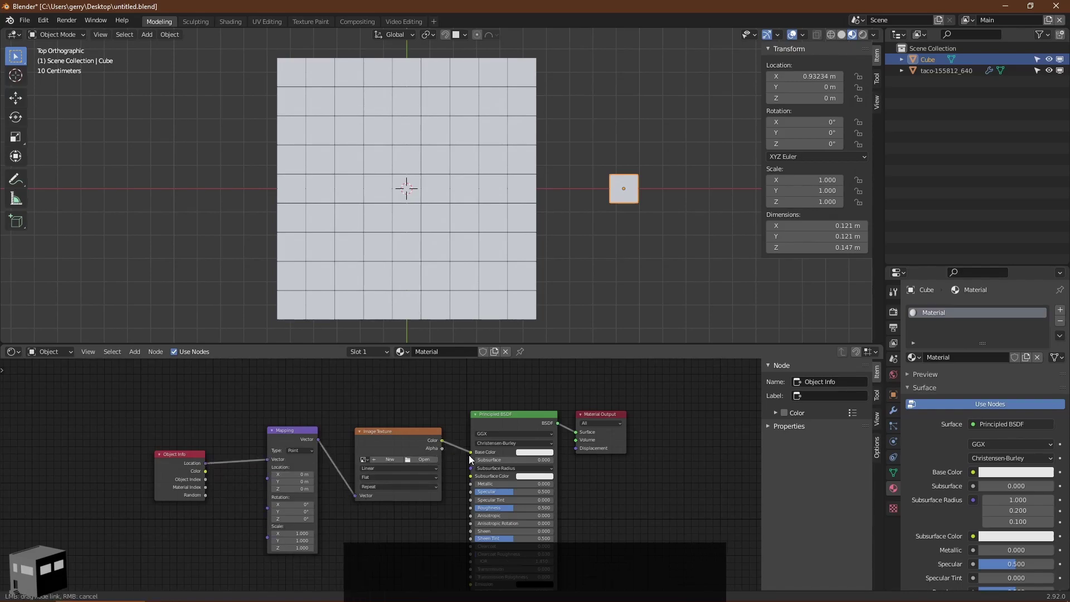
click(363, 460)
click(402, 478)
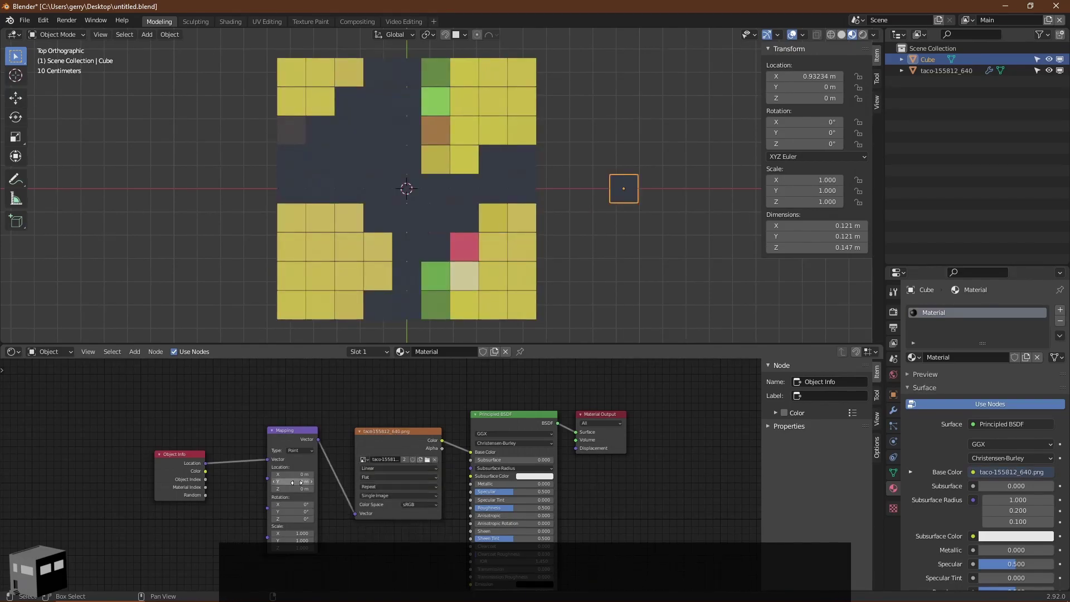
- Offset the Mapping Location X and Y by 0.5 m so the taco sits on the plane
drag(292, 476, 329, 475)
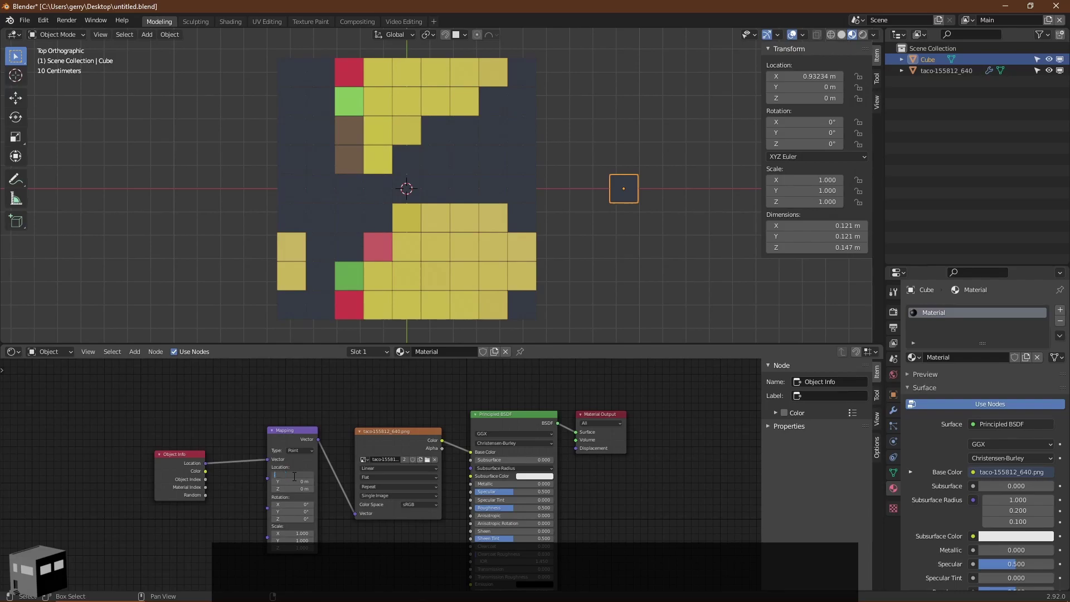
key(Return)
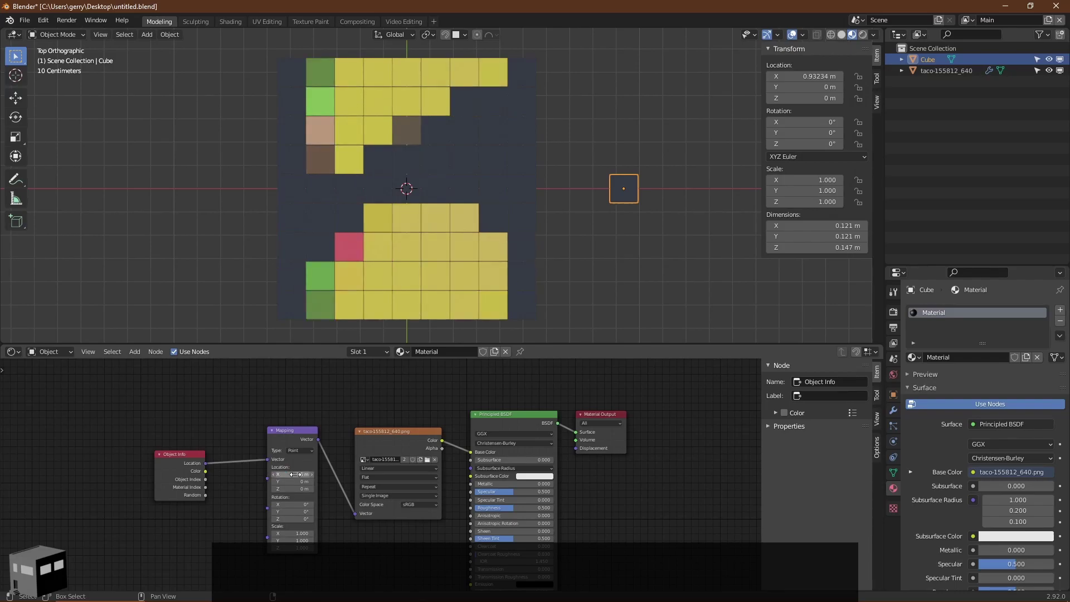
drag(292, 481, 347, 482)
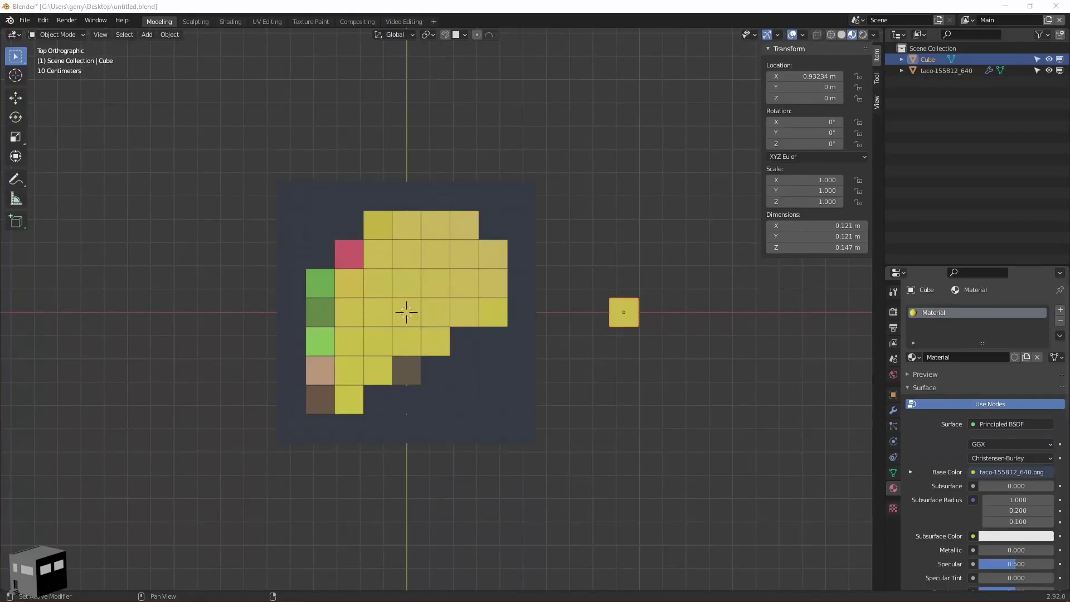
- Subdivide the taco plane's mesh once in Edit Mode for a finer brick grid
click(455, 307)
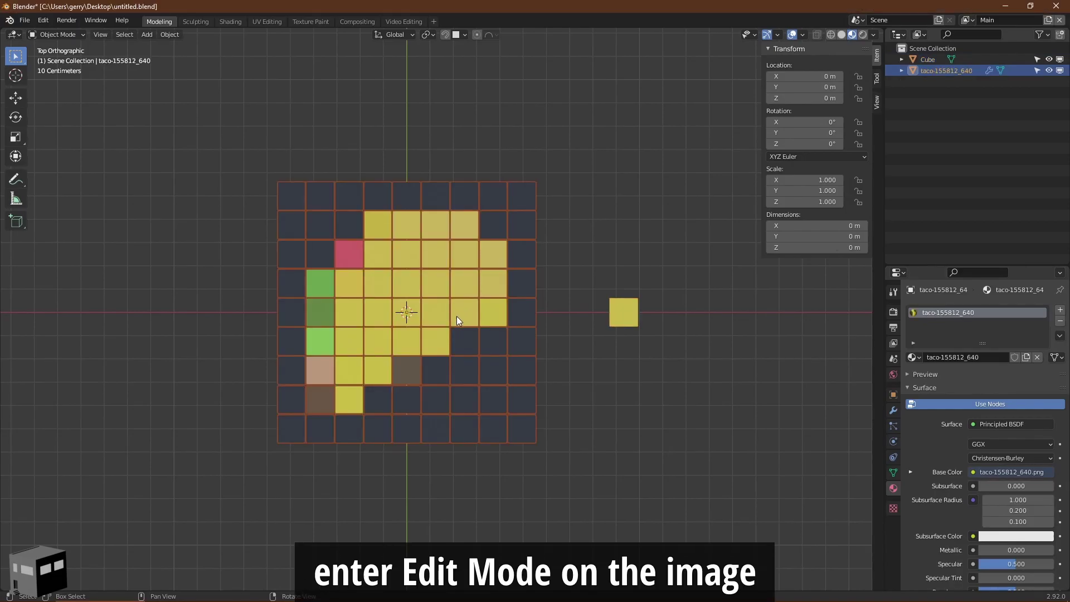
key(Tab)
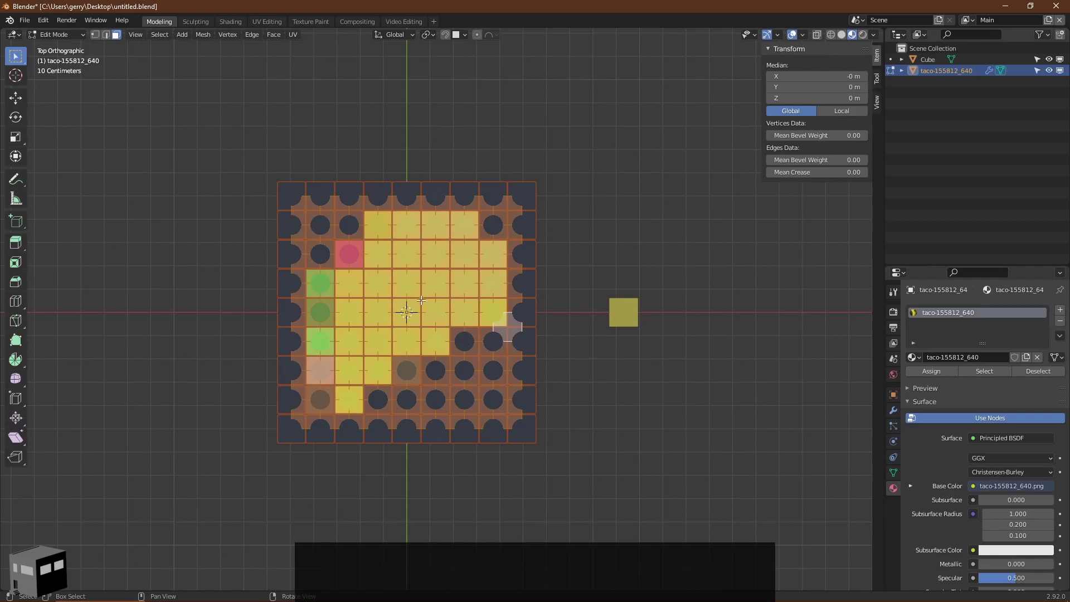
right_click(423, 293)
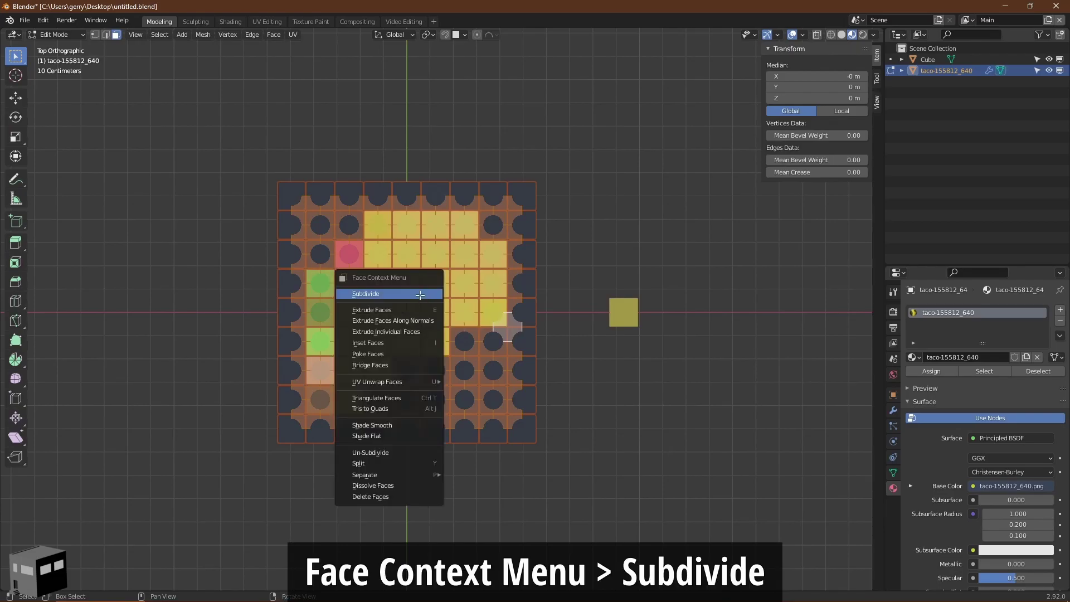
click(421, 296)
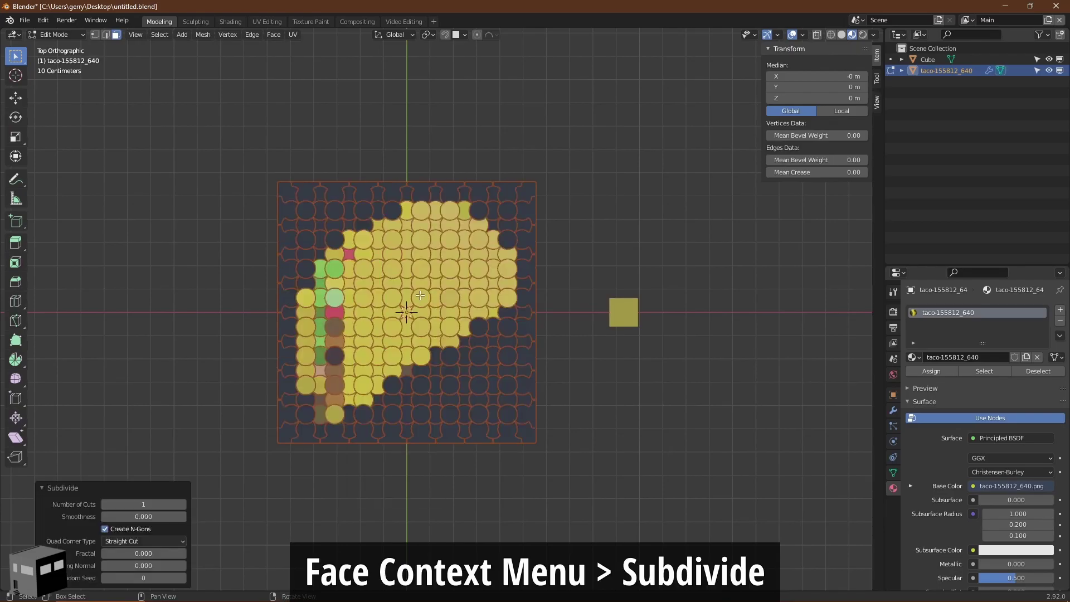
key(Tab)
click(624, 315)
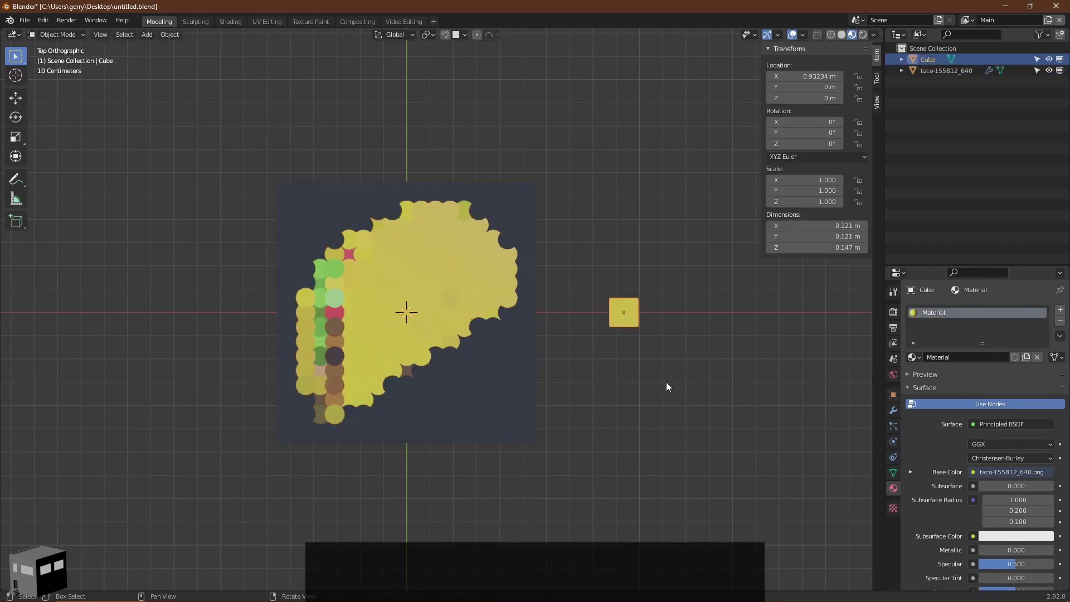
- Scale the brick mesh down twice in Edit Mode
key(Tab)
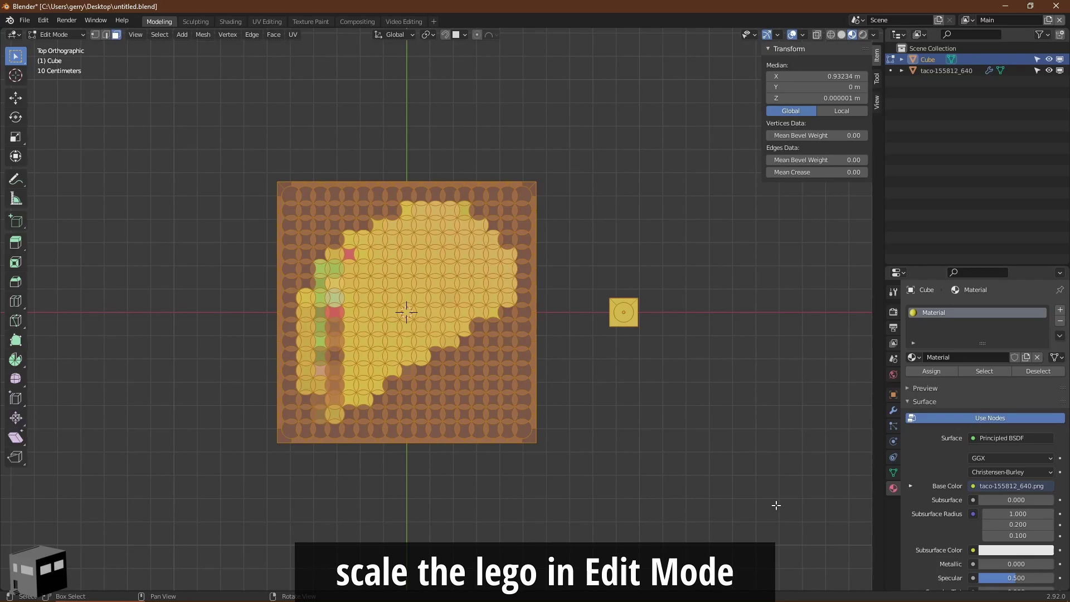
key(s)
click(746, 465)
key(s)
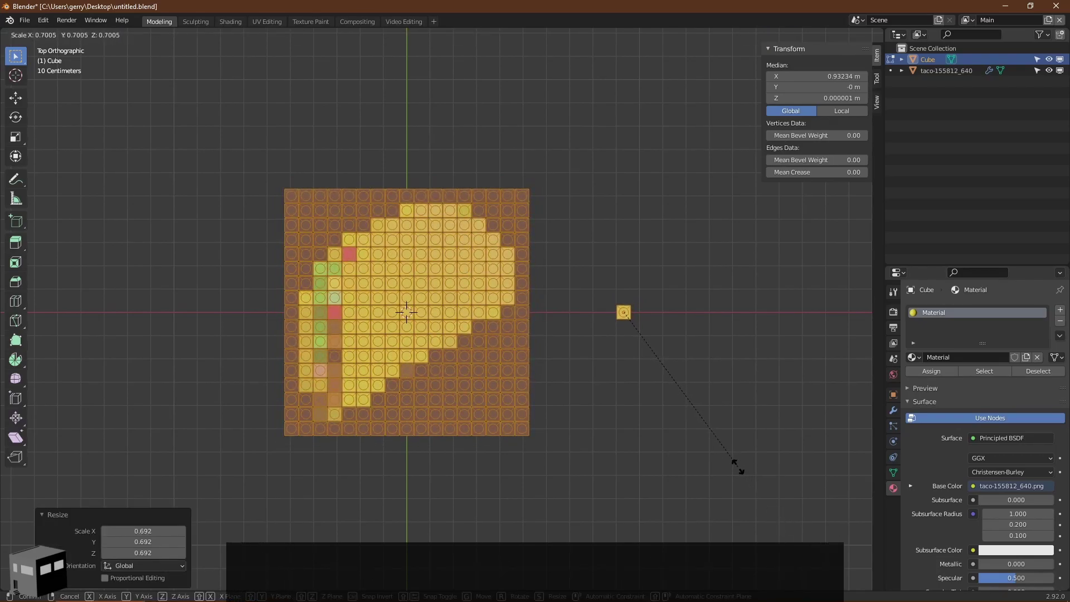
click(739, 467)
key(Tab)
- Subdivide the taco mosaic plane's faces once more
click(474, 351)
key(Tab)
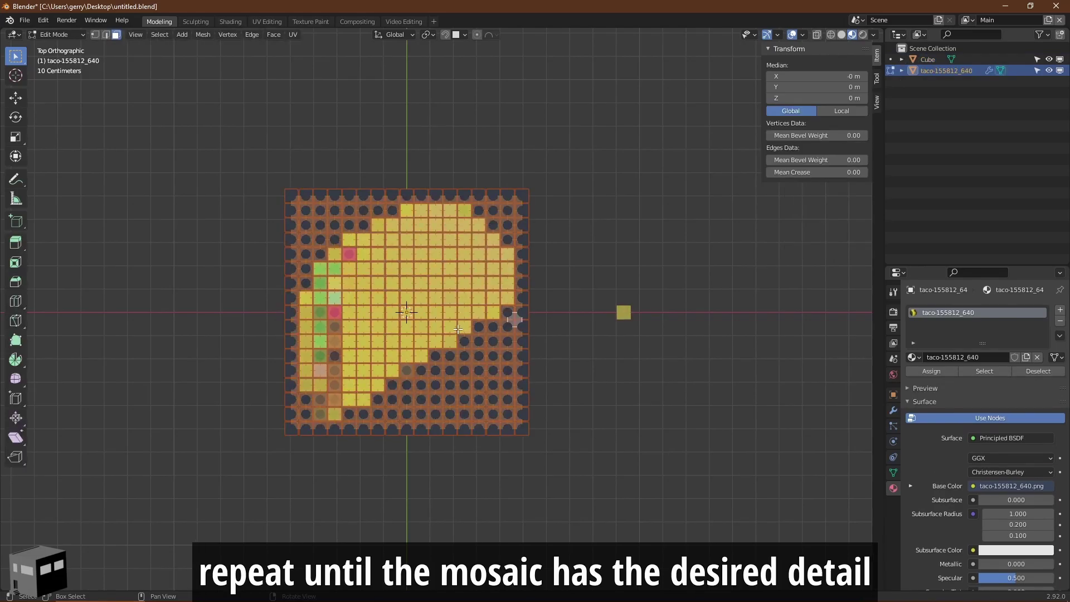
right_click(457, 329)
click(456, 325)
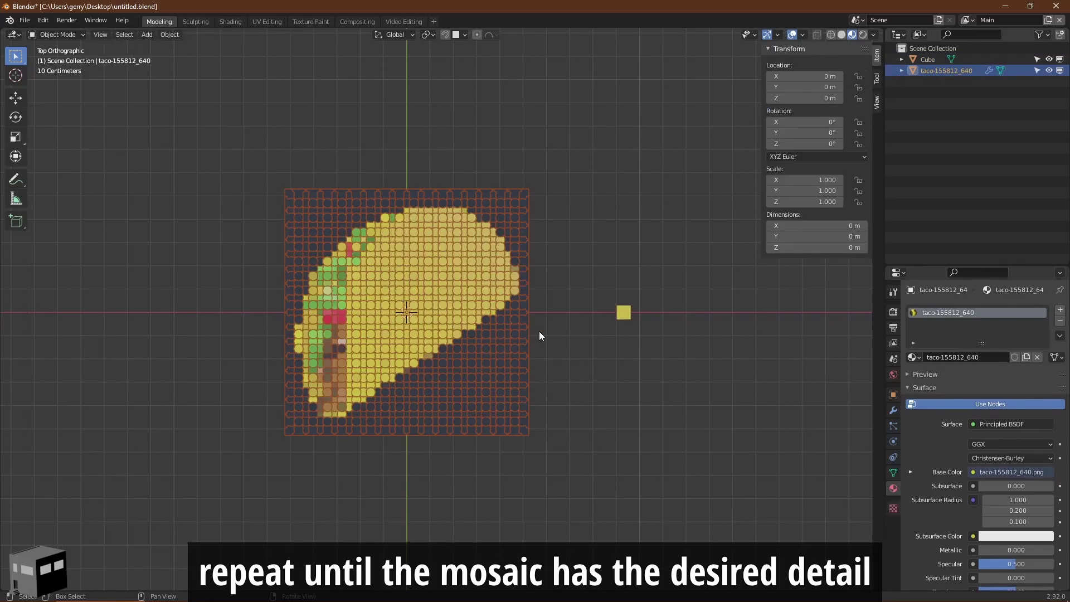
key(Tab)
- Shrink the brick mesh to about half size to match the denser grid
shift+click(623, 312)
key(Tab)
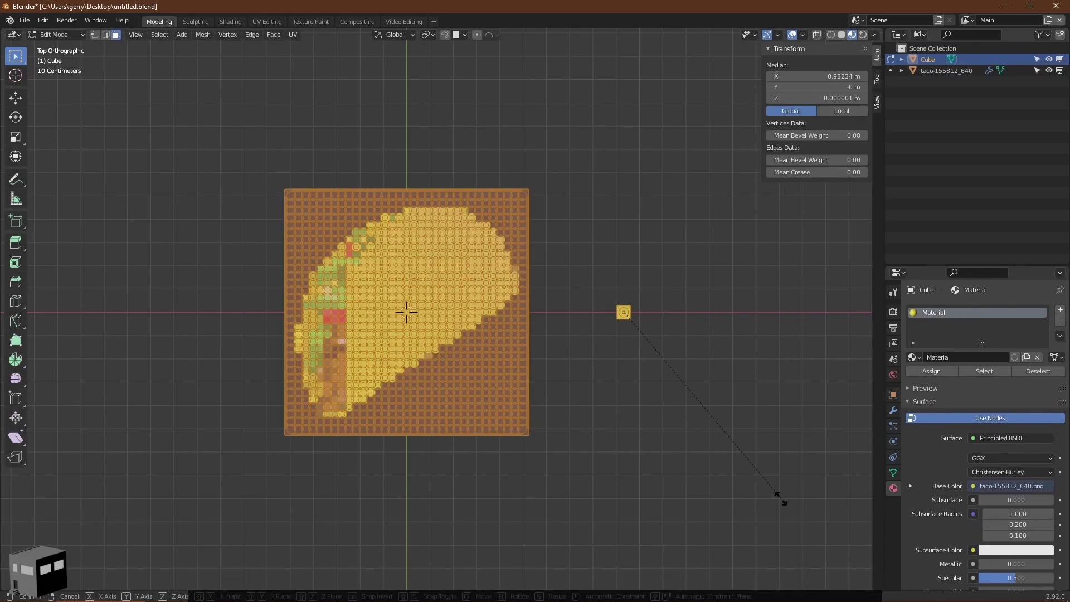
key(s)
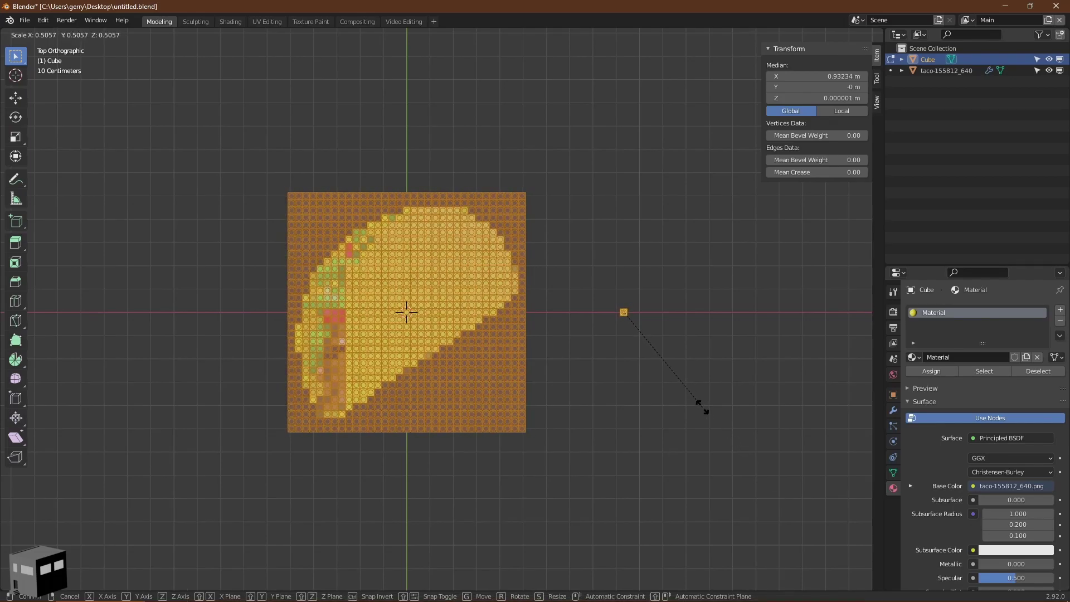
click(701, 406)
key(Tab)
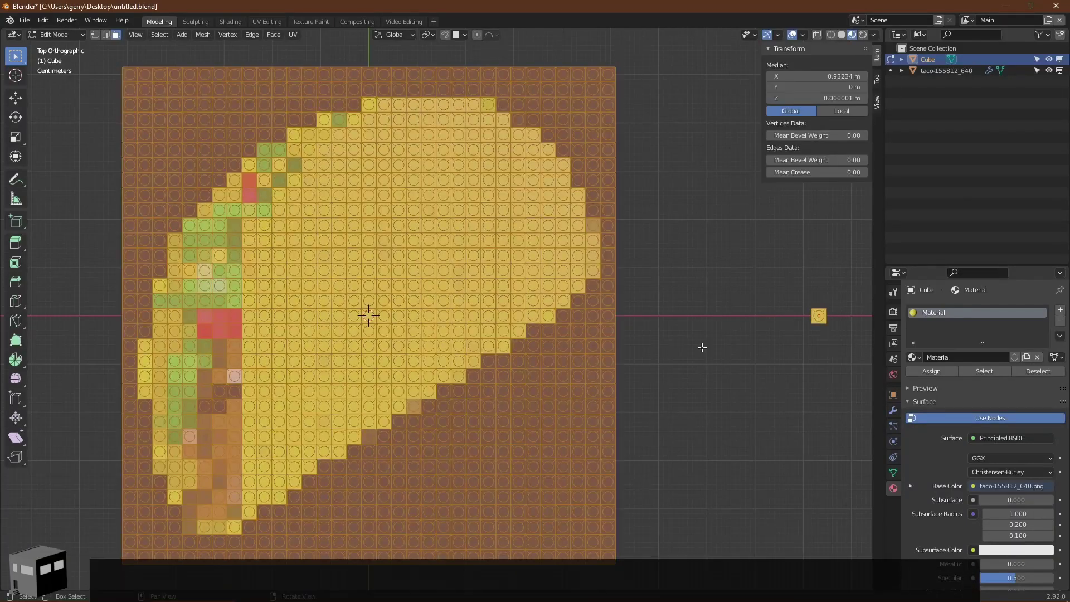
- Shift the mosaic by moving the brick mesh, then move the mosaic along X
key(g)
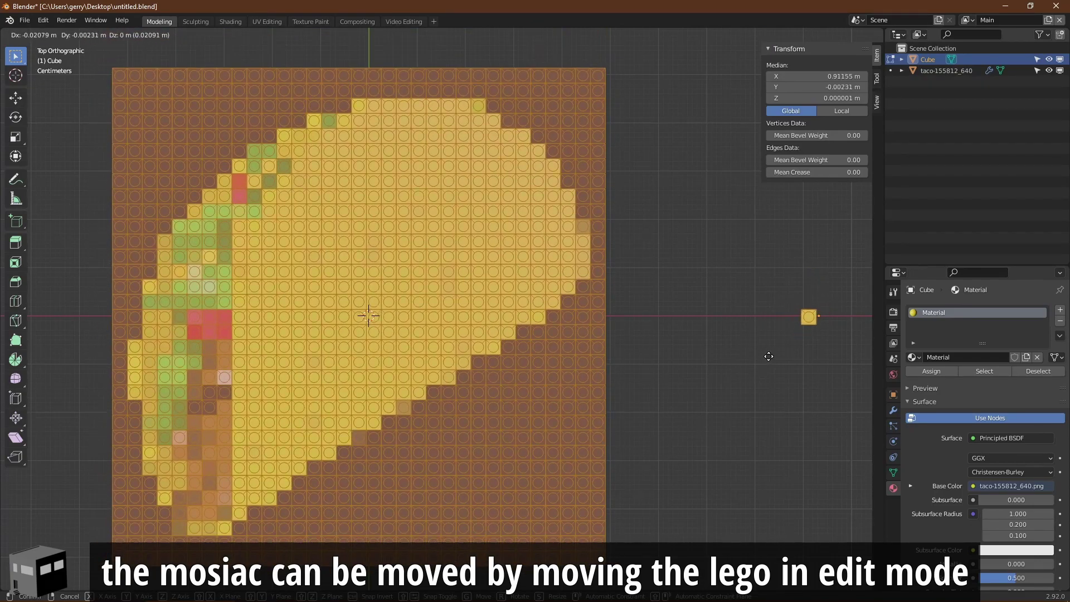
click(764, 342)
key(Tab)
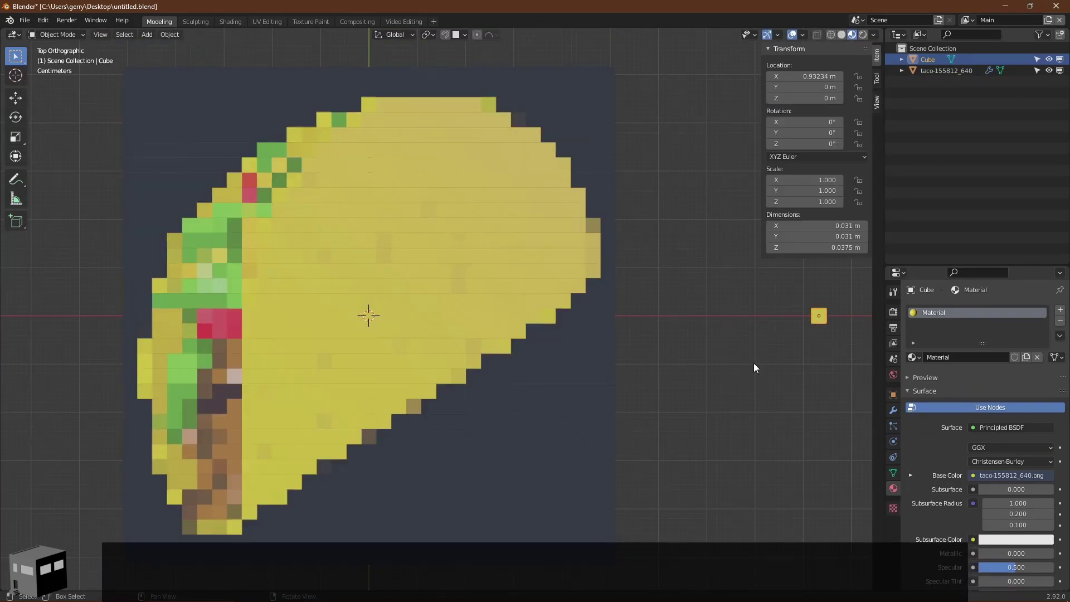
click(530, 291)
scroll(571, 327, down, 4)
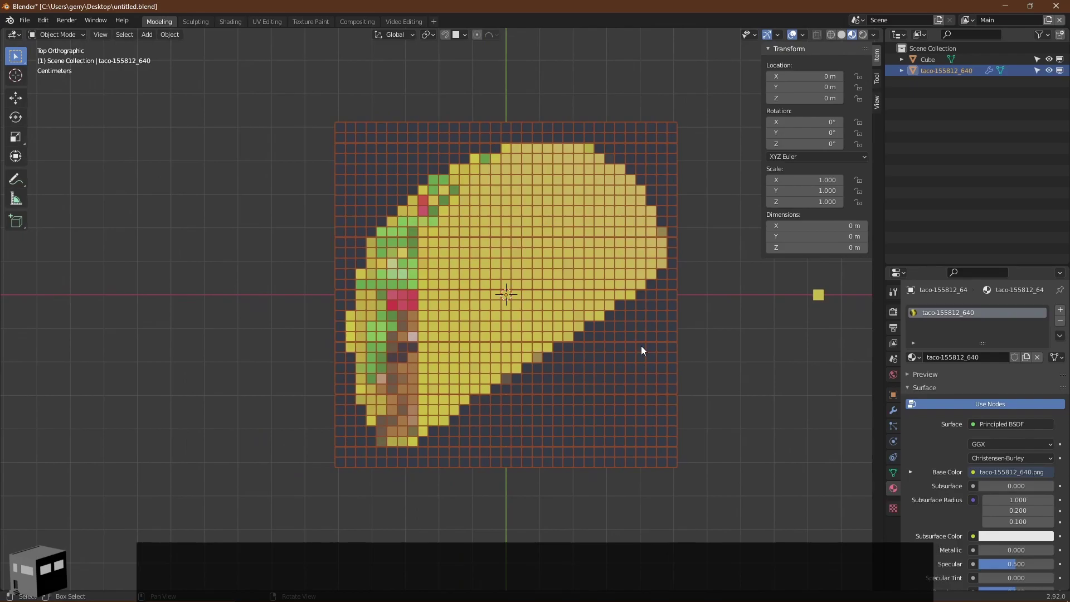
key(g)
key(x)
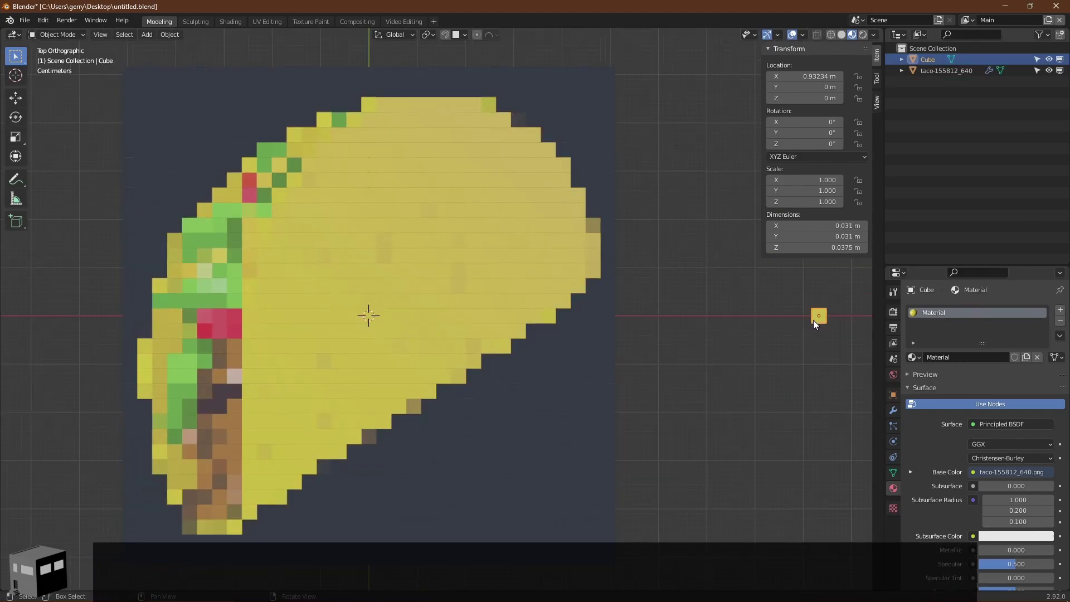
- Delete the original Lego brick object
key(x)
click(811, 323)
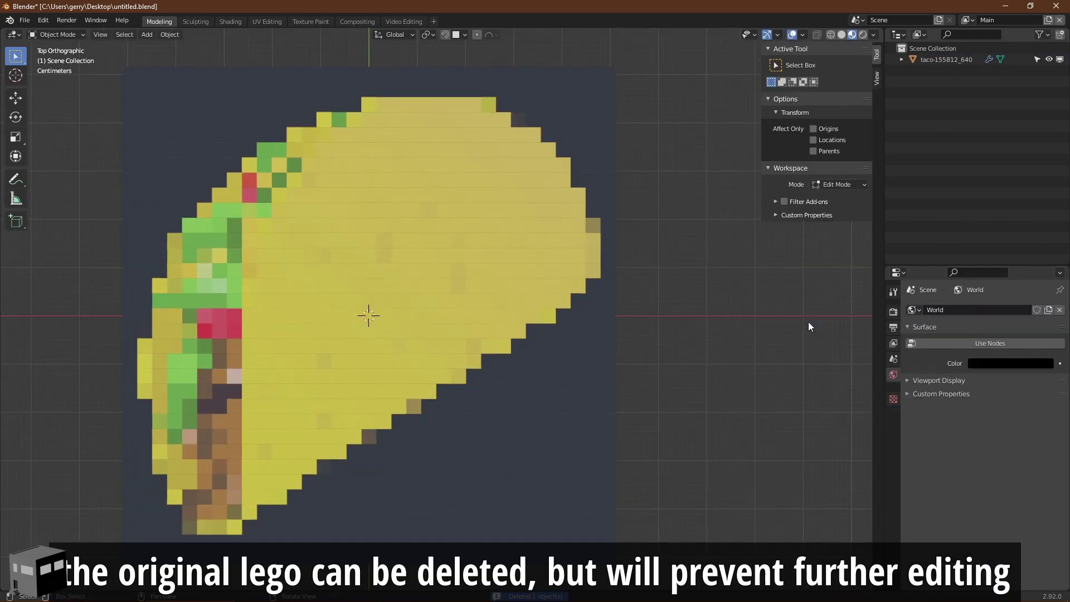
scroll(467, 354, down, 2)
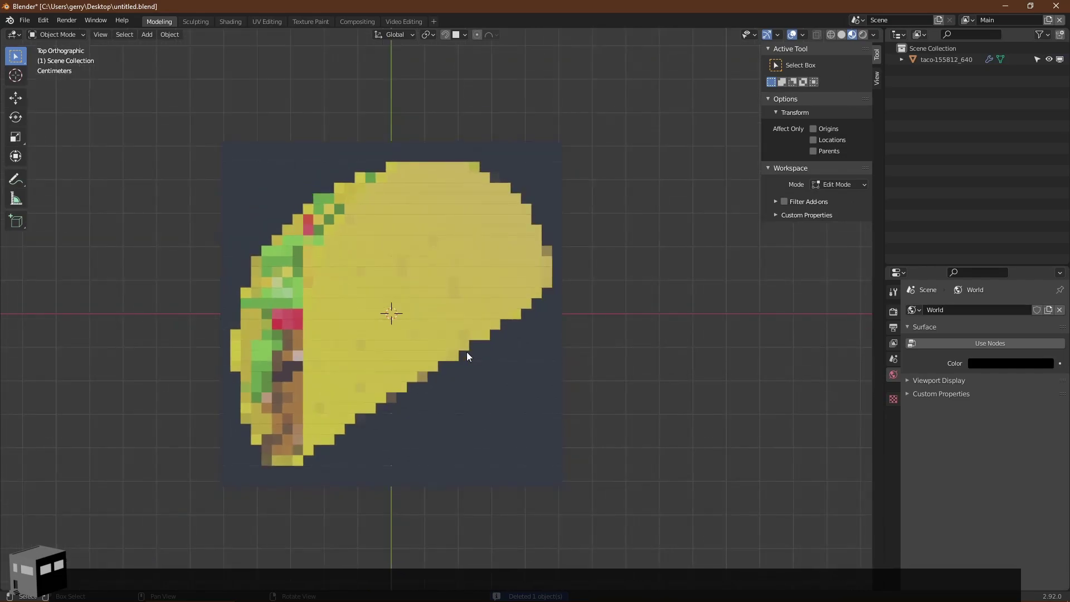
scroll(466, 352, up, 2)
- Extrude the plane's edge into a curved backdrop behind the taco mosaic
middle_drag(470, 396, 466, 323)
shift+middle_drag(367, 325, 479, 308)
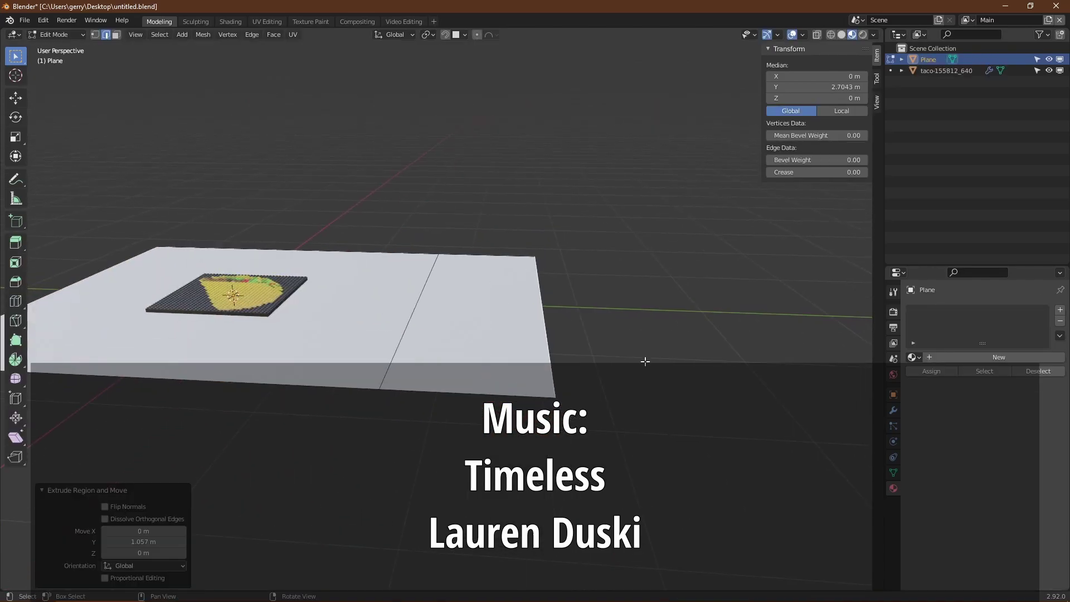
key(ctrl+r)
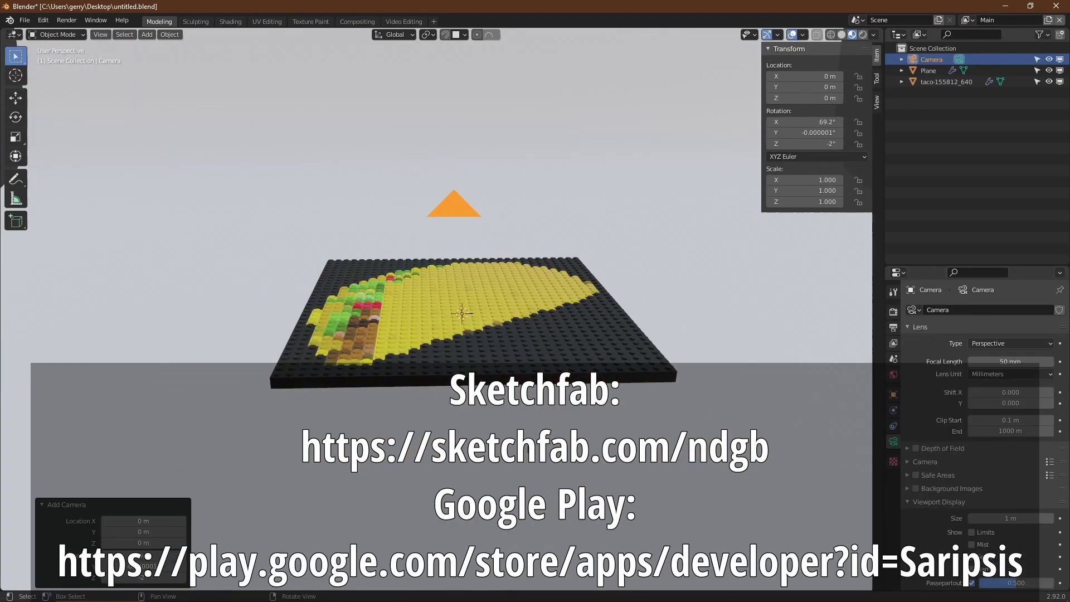
- Move and slightly rotate the camera so it frames the mosaic at an angle
key(g)
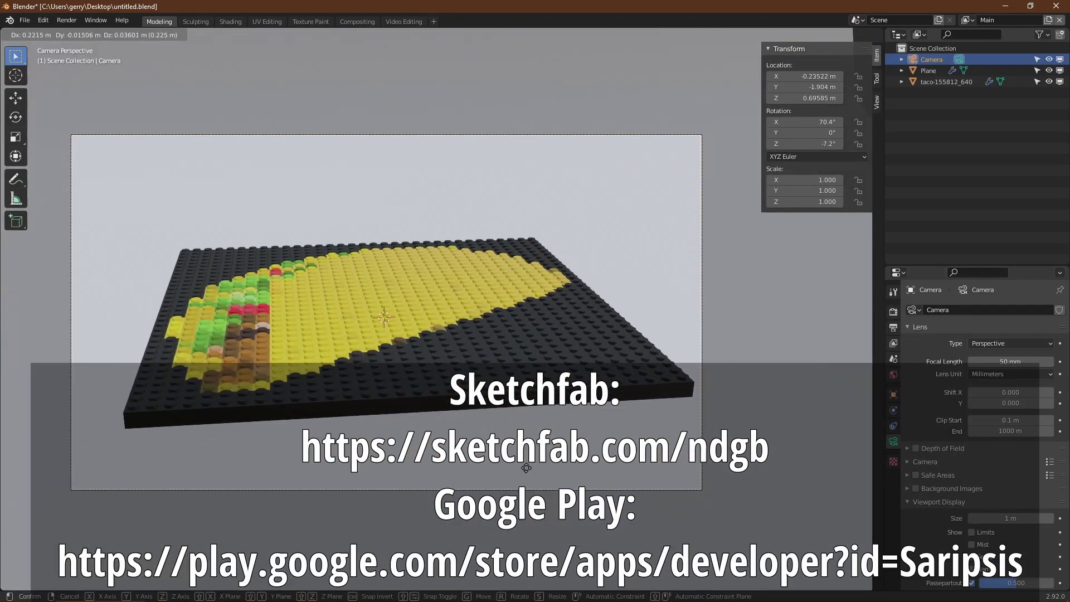
click(526, 468)
key(r)
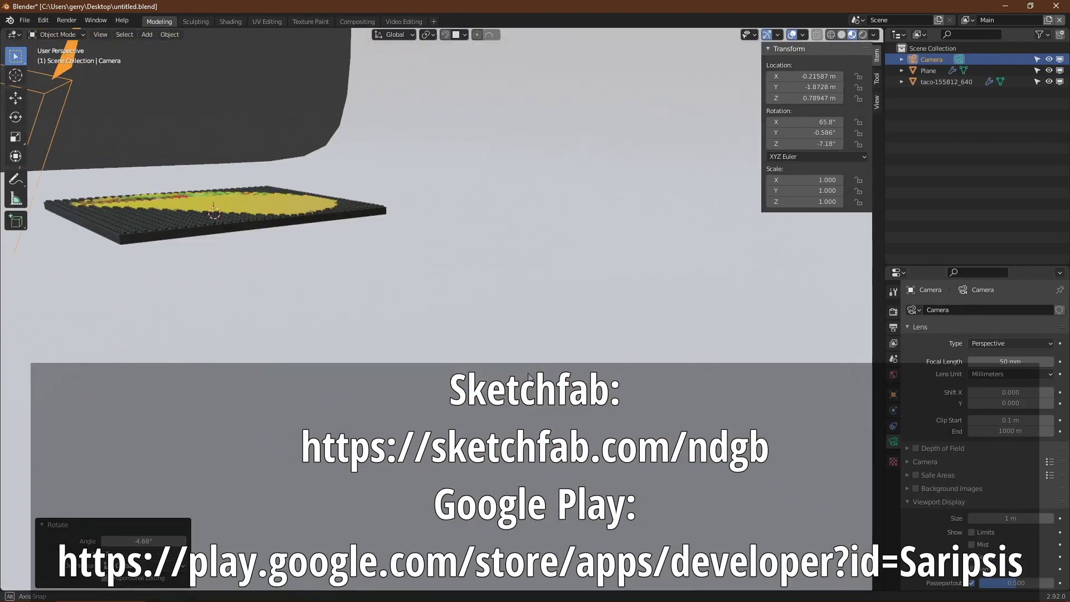
key(shift+a)
mouse_move(468, 355)
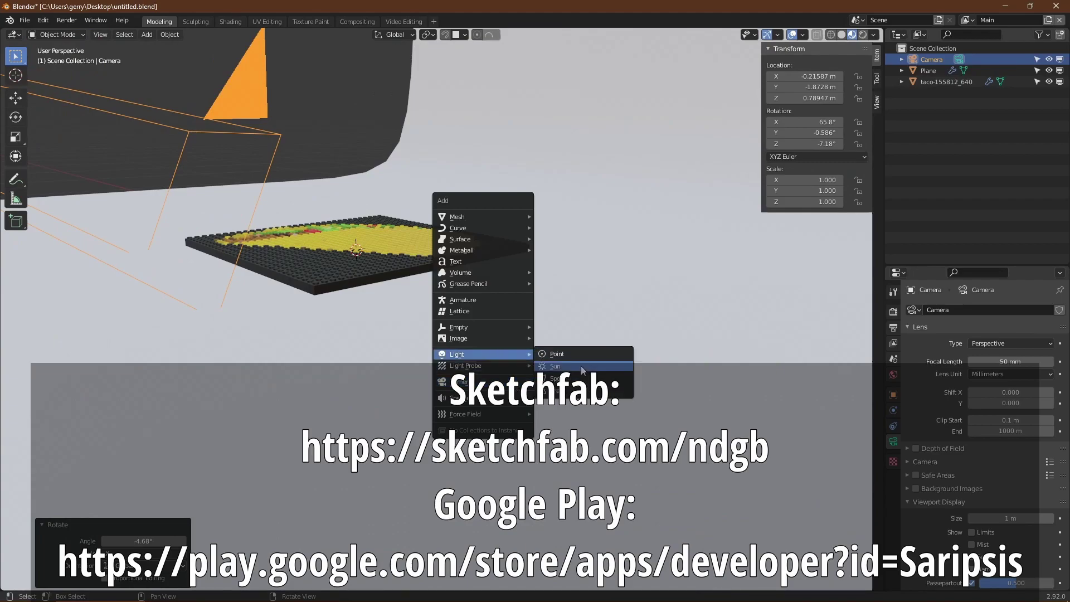